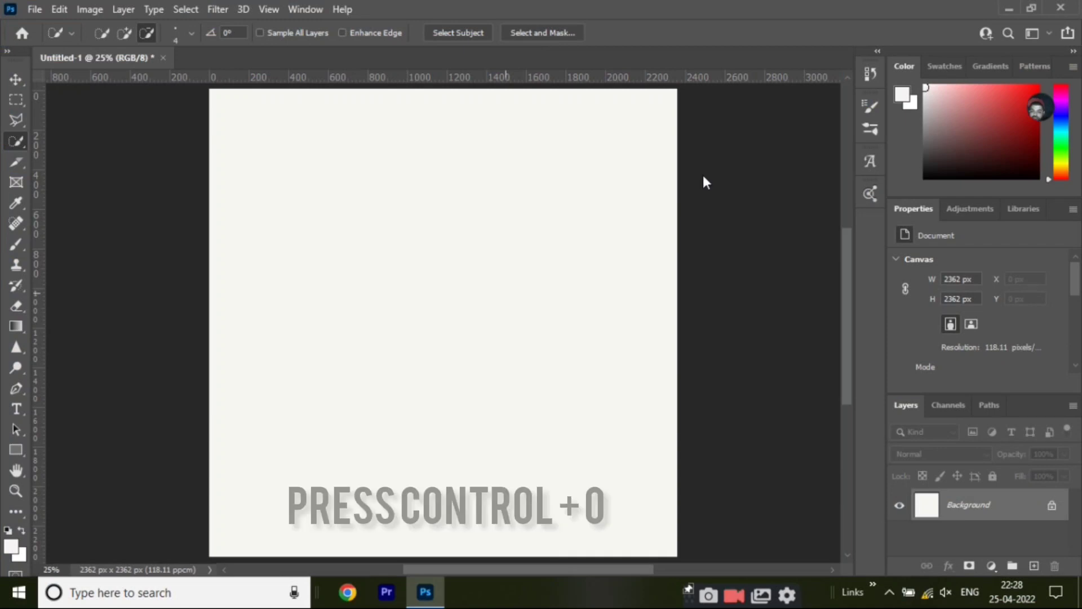
Open the photo IMG_7889 from the sabu palu new folder on the Desktop.
key(ctrl+o)
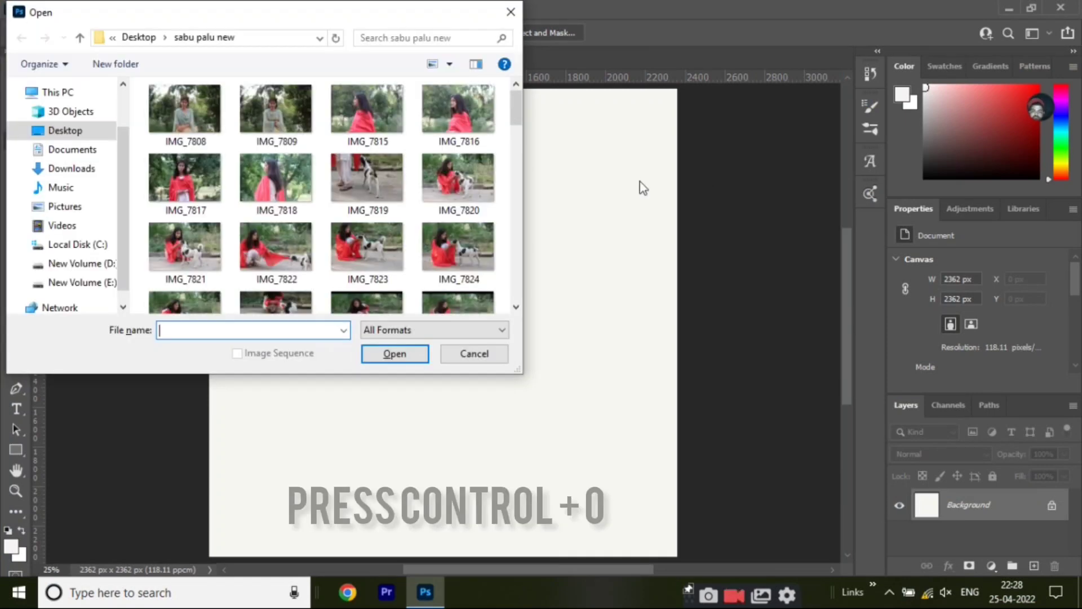
scroll(515, 191, down, 3)
scroll(517, 194, down, 3)
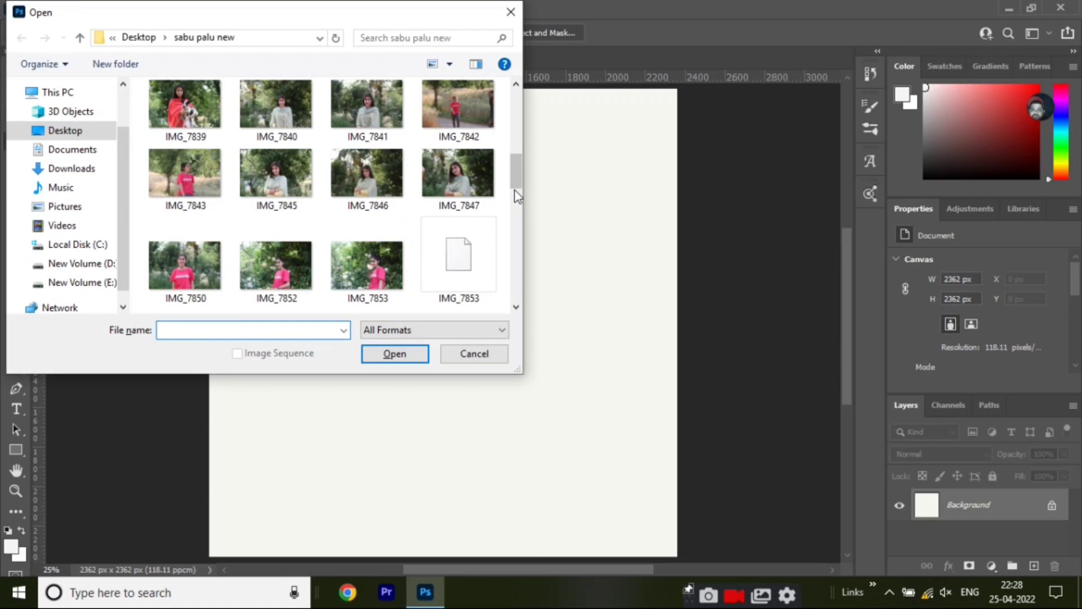
scroll(515, 203, down, 1)
scroll(515, 213, down, 3)
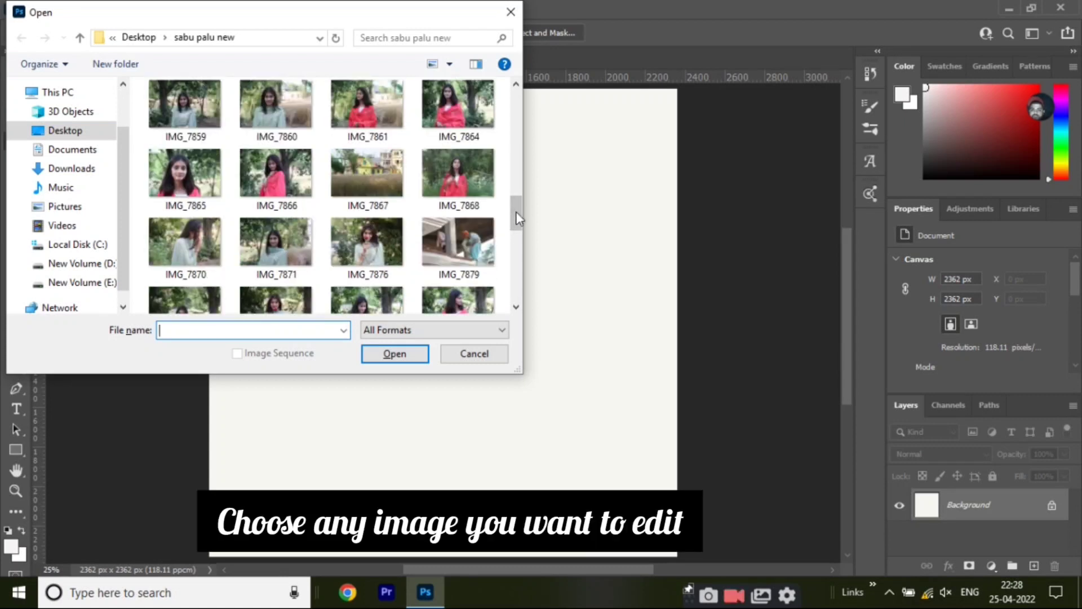
drag(515, 212, 522, 256)
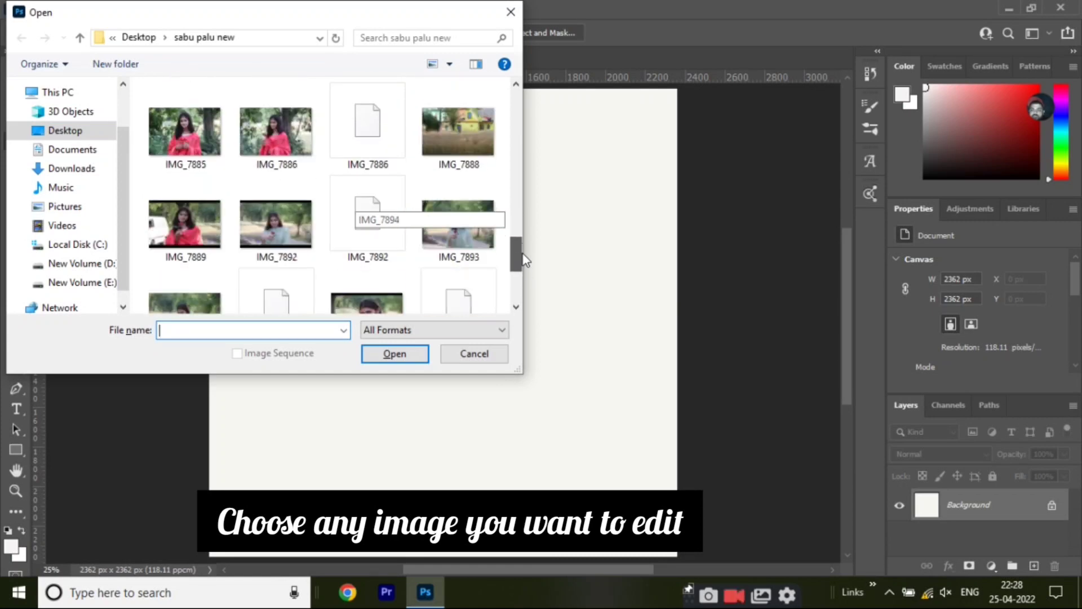
click(176, 239)
click(397, 359)
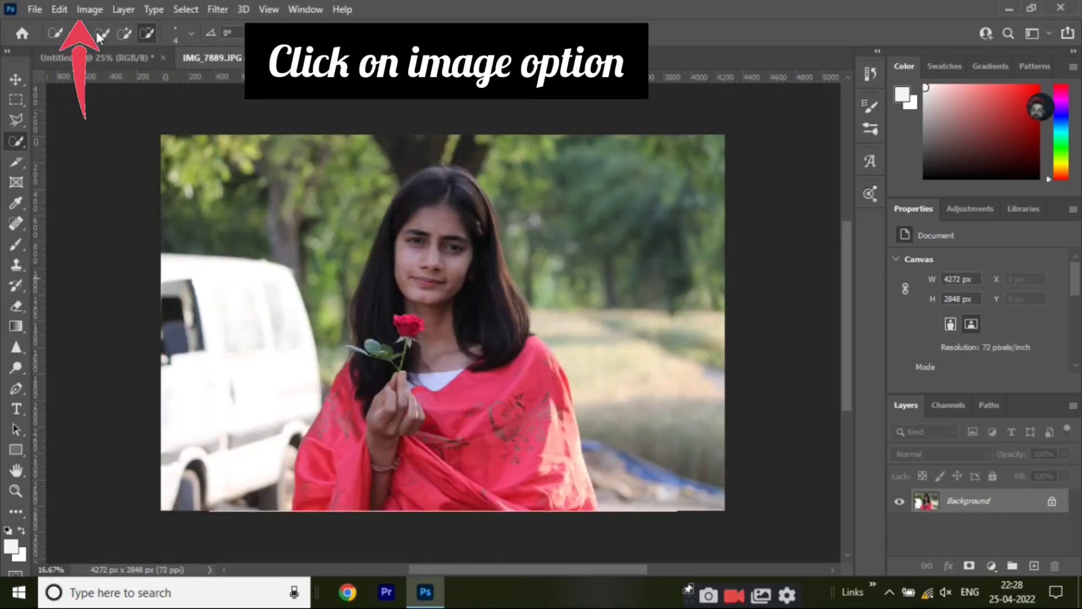
Apply Match Color with Color Intensity 153 and Luminance 151.
click(88, 10)
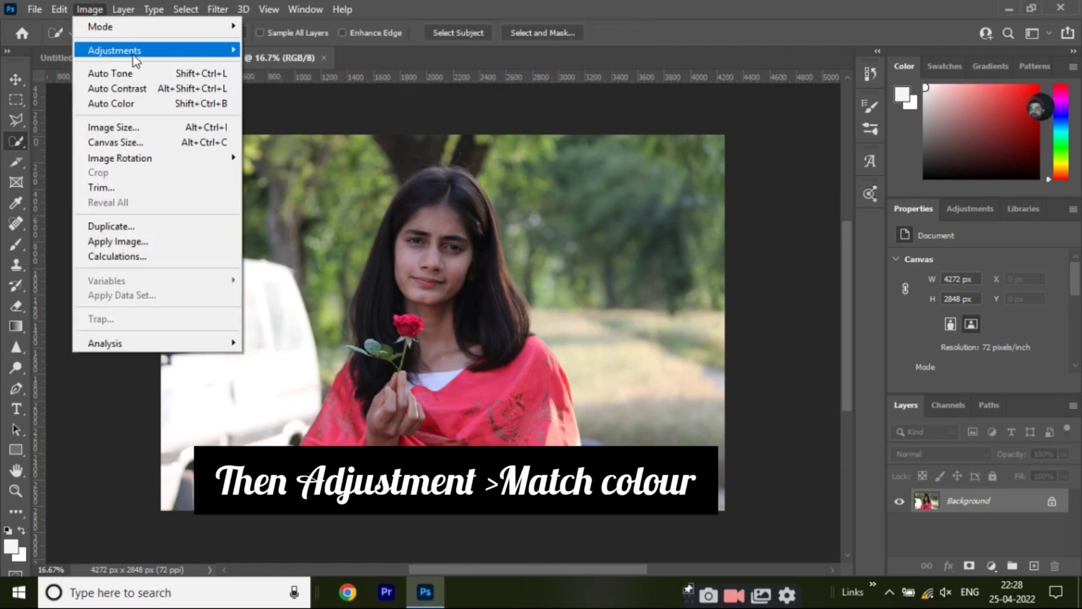
mouse_move(114, 51)
click(309, 372)
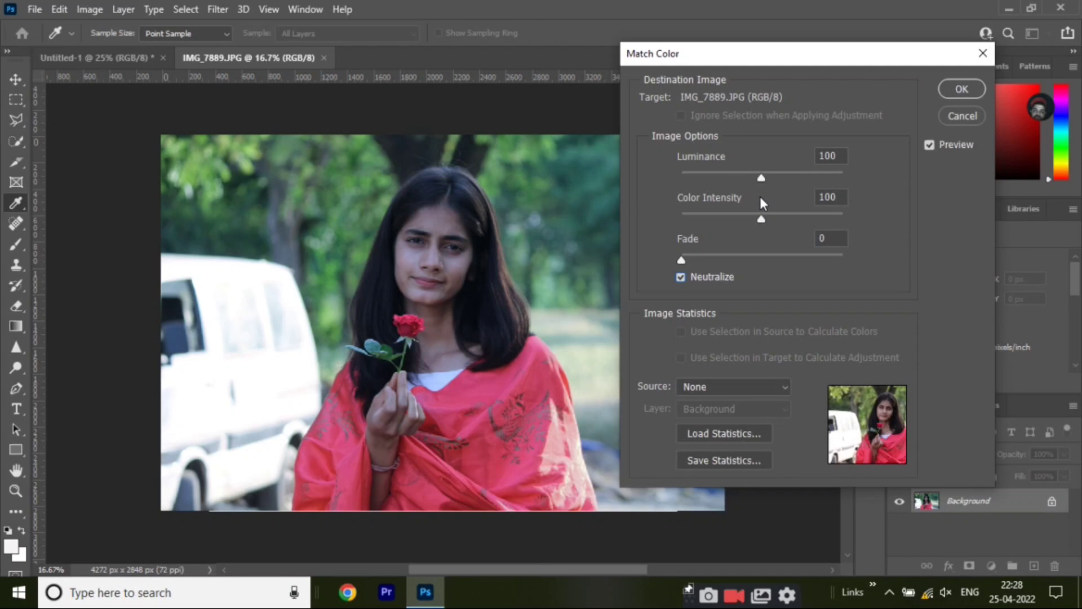
drag(761, 219, 806, 224)
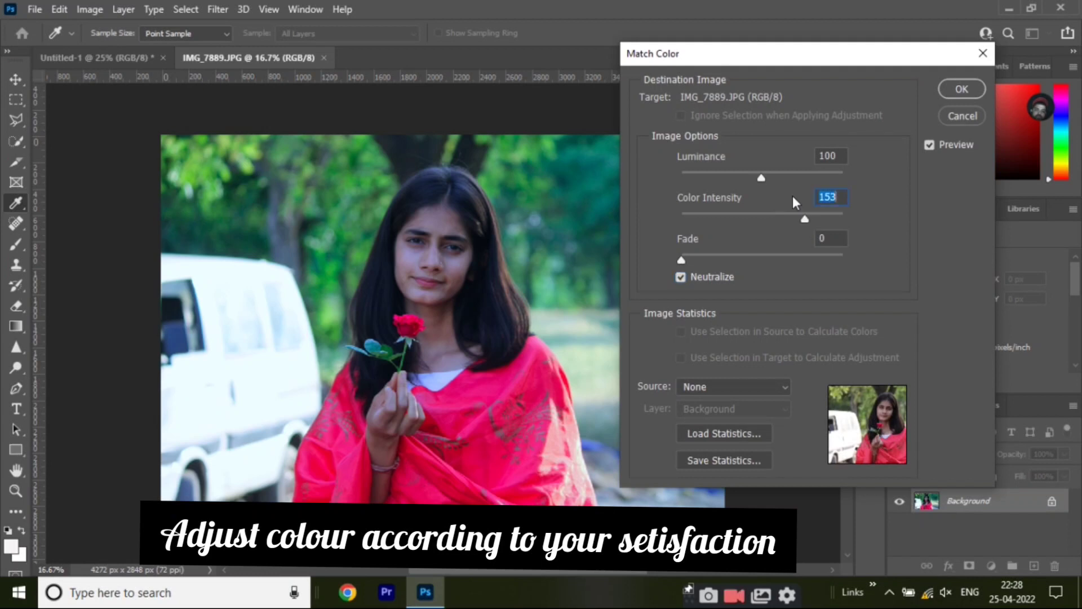
drag(762, 177, 790, 177)
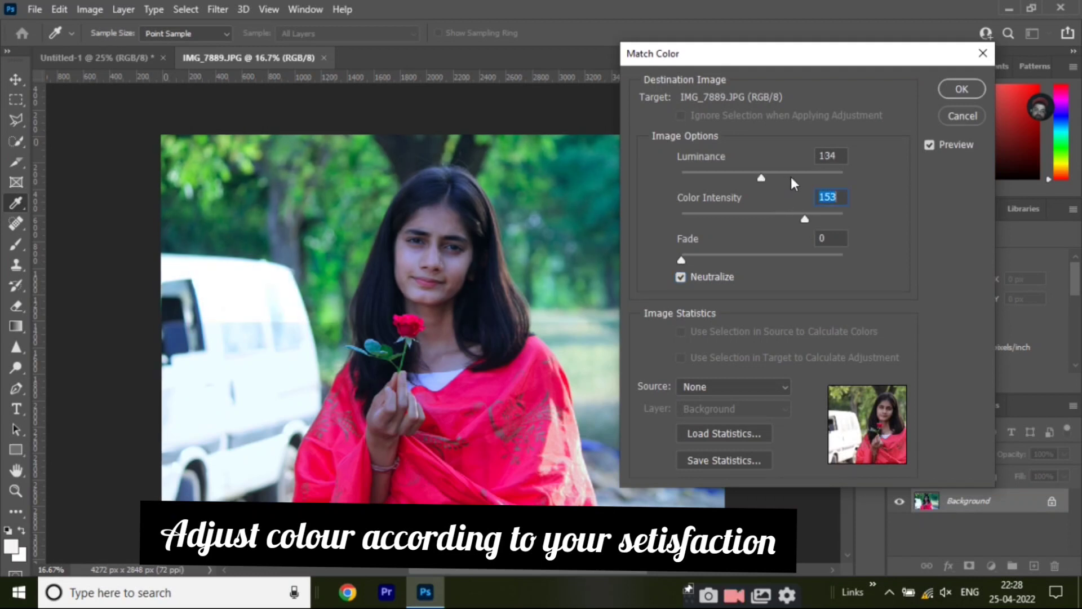
drag(790, 177, 802, 178)
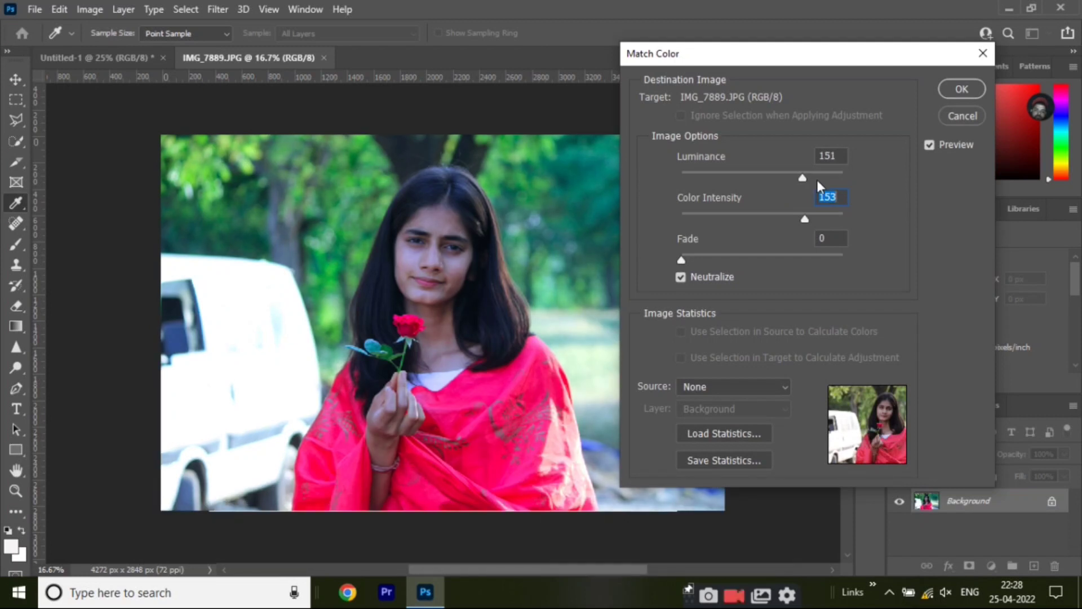
key(Return)
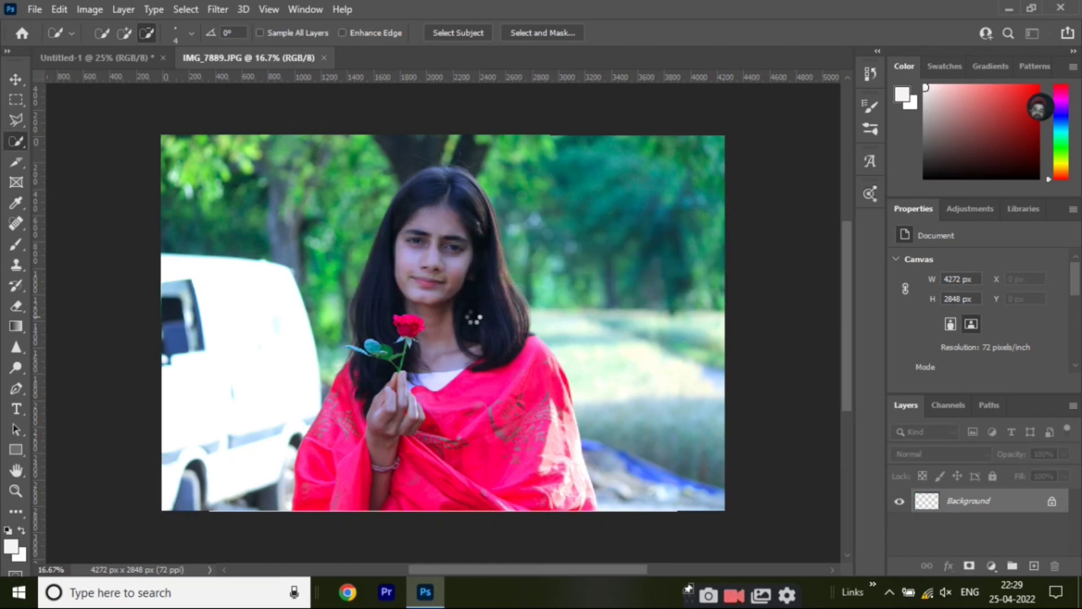
Apply the Filter > Sharpen > Sharpen More filter to the portrait.
click(218, 9)
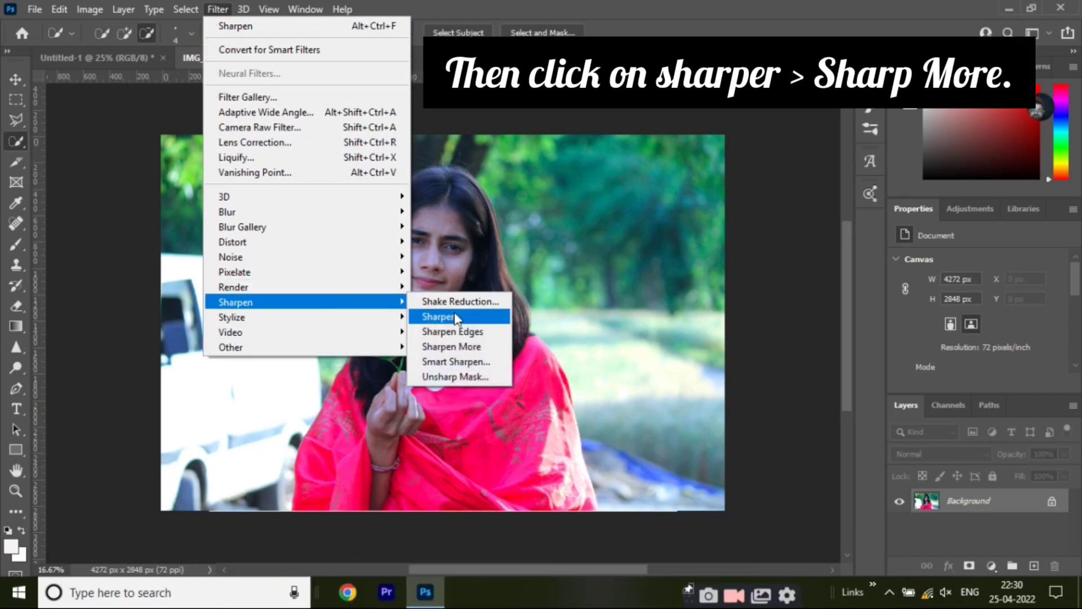
mouse_move(235, 302)
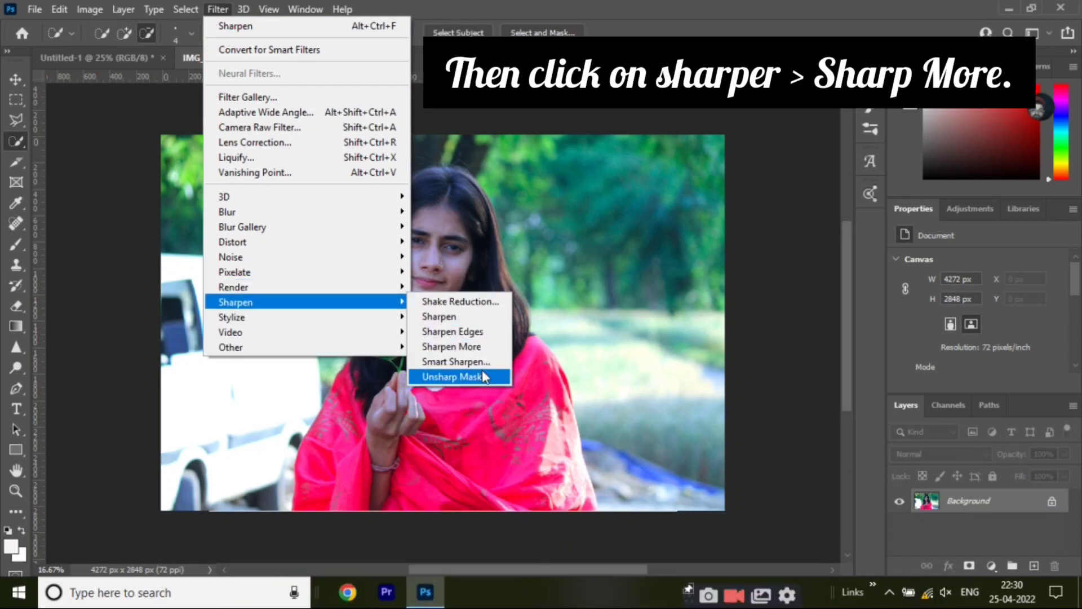
click(457, 346)
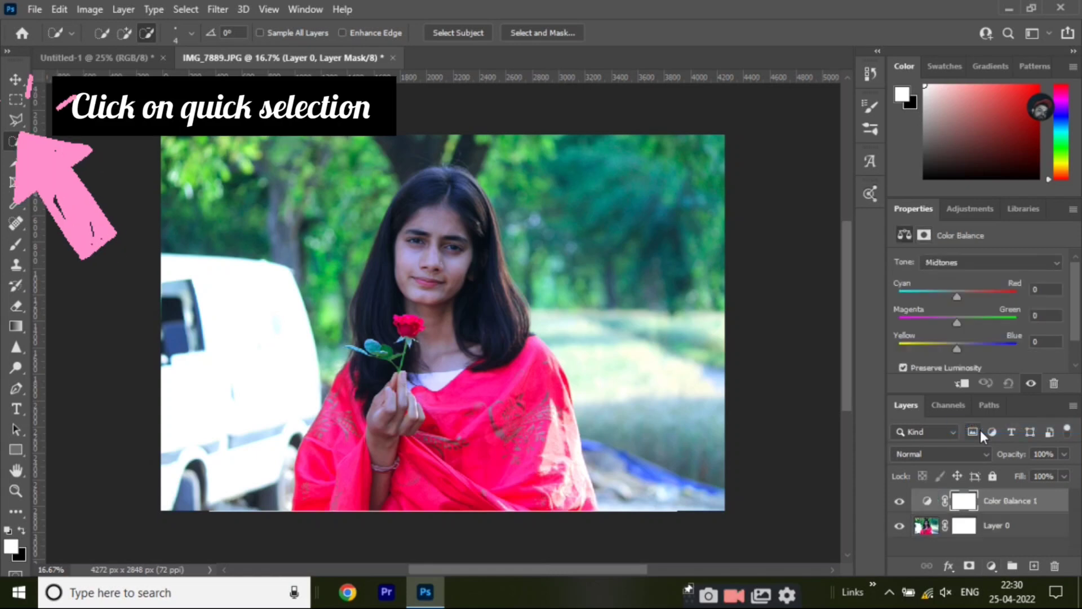
Drag an Object Selection box around the red rose in the woman's hand.
drag(391, 313, 424, 340)
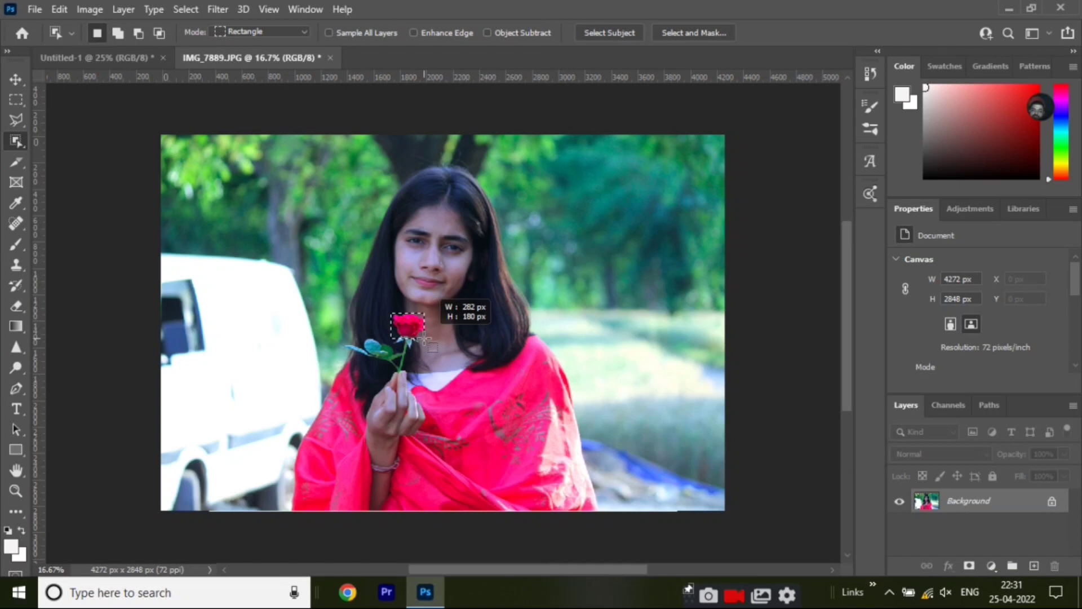
drag(424, 340, 424, 338)
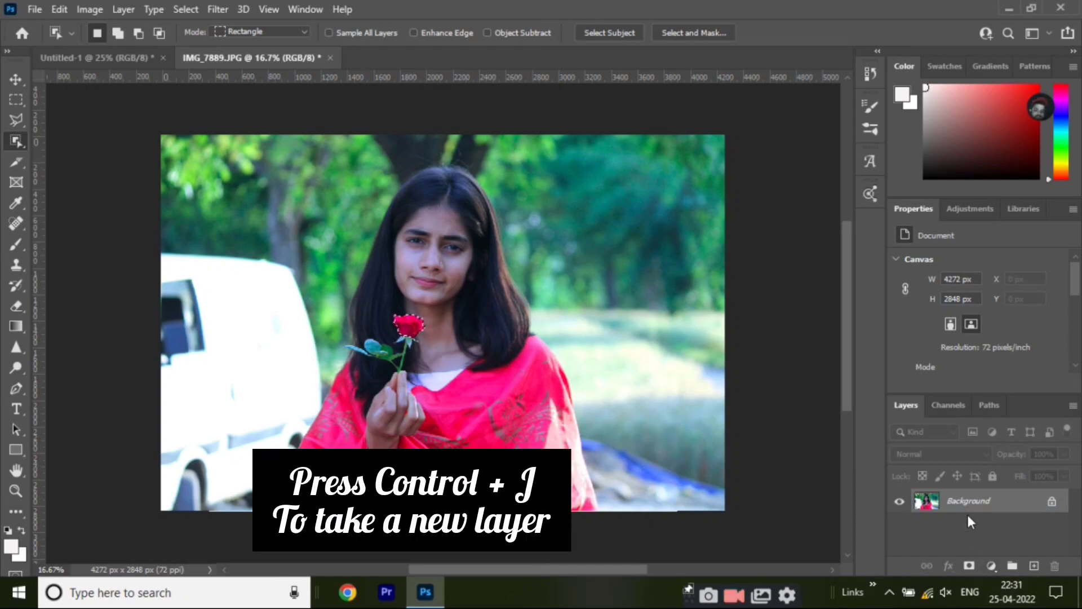
Copy the rose to Layer 1, convert it to a smart object, and reapply Sharpen More.
key(ctrl+j)
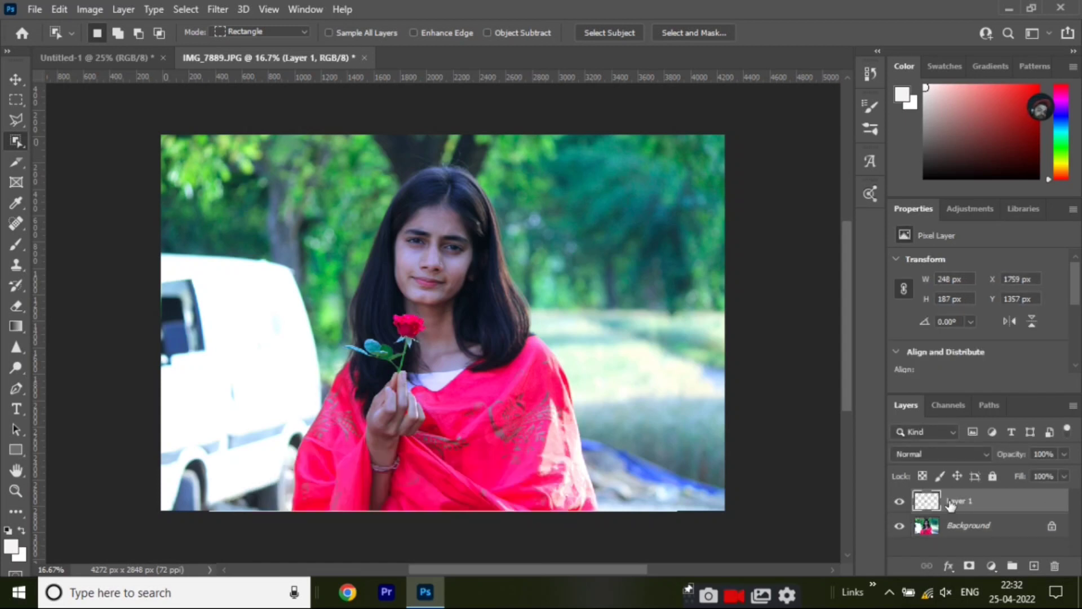
right_click(951, 504)
click(682, 360)
right_click(926, 502)
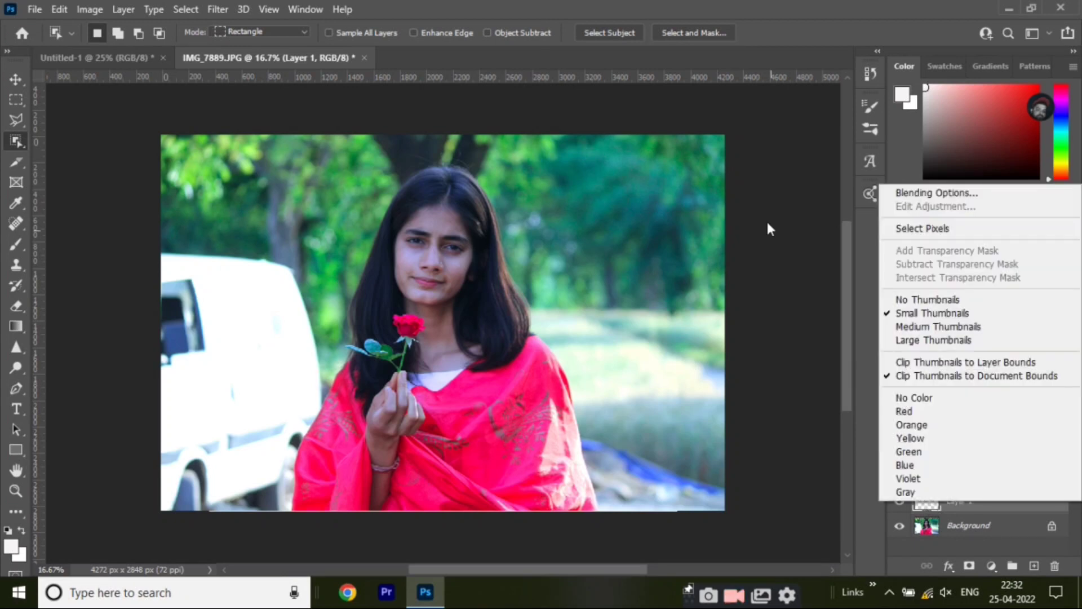
right_click(1002, 509)
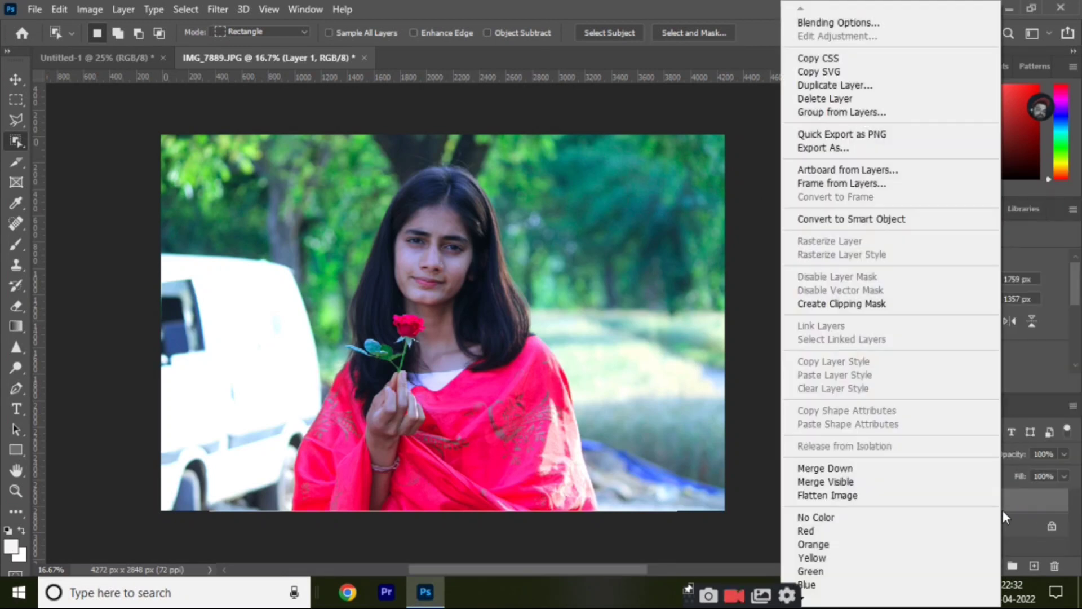
click(823, 224)
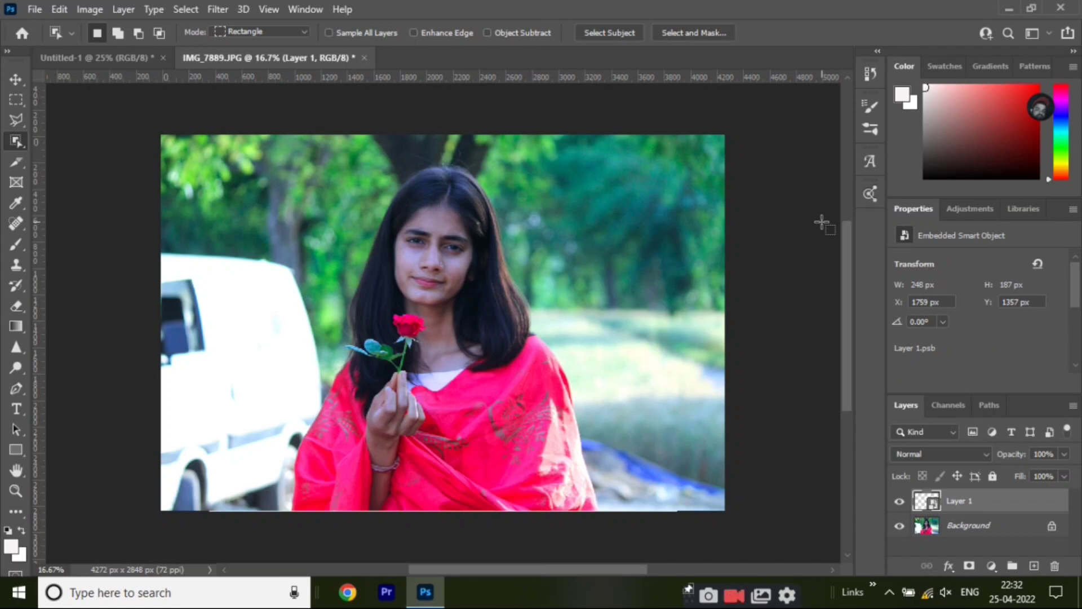
key(ctrl+f)
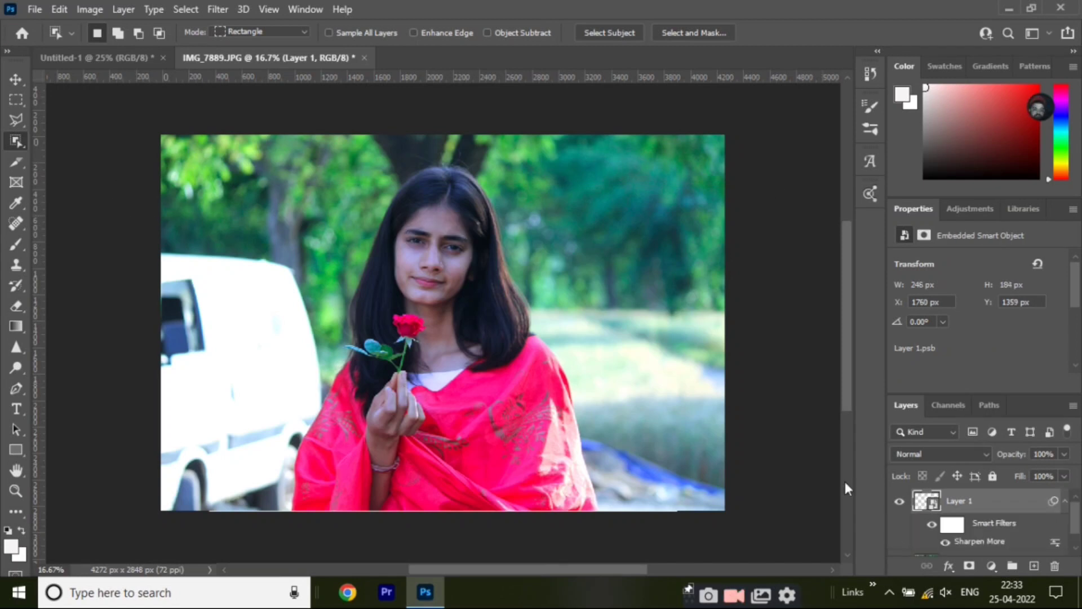
Apply a 10-pixel Gaussian Blur smart filter to the rose layer.
click(218, 9)
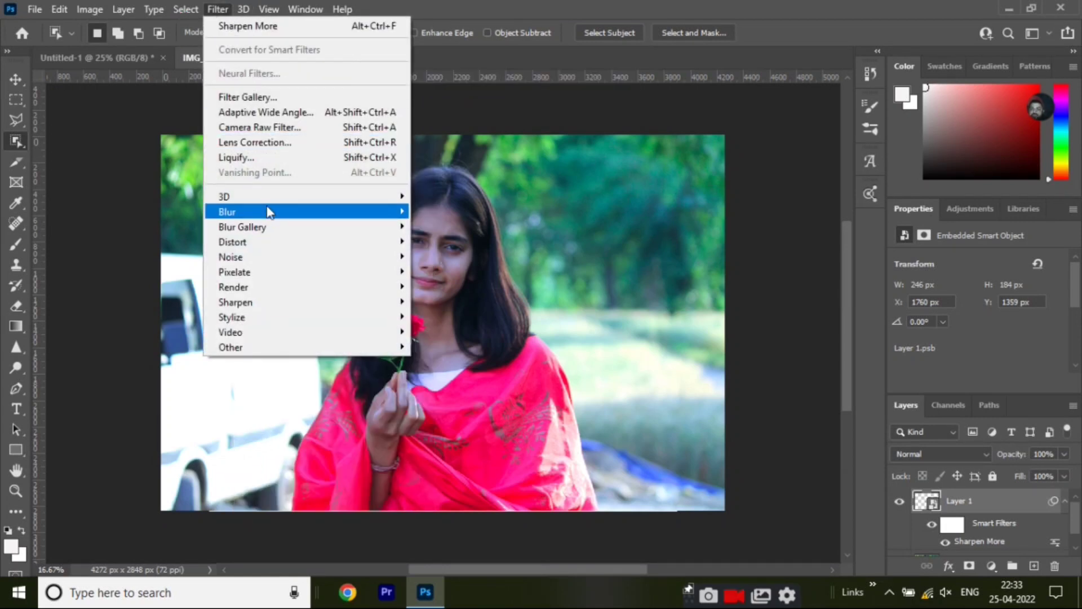
mouse_move(254, 212)
click(457, 271)
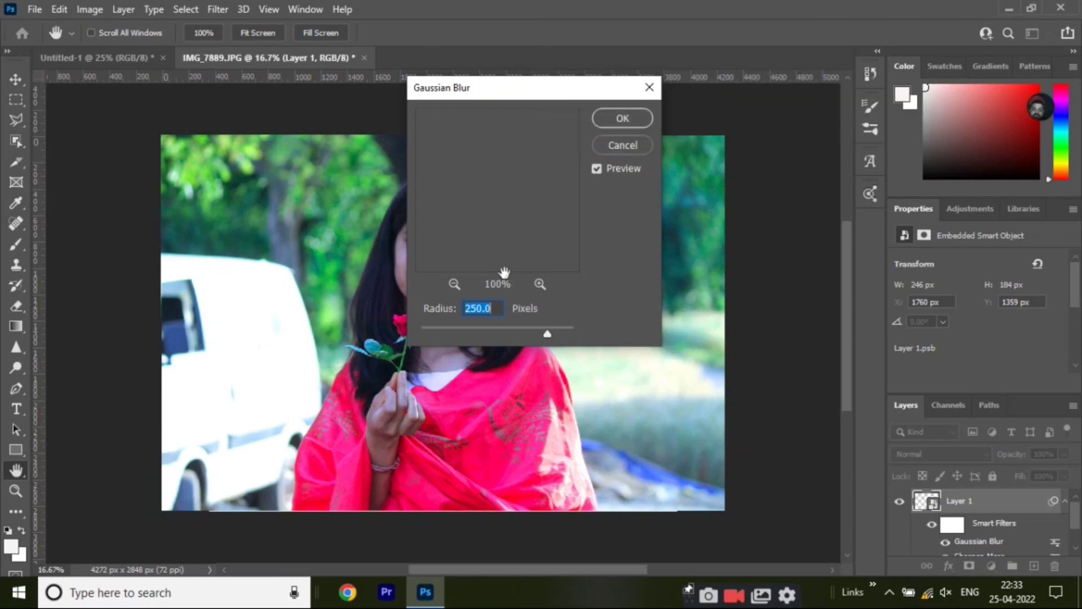
click(500, 310)
key(BackSpace)
key(BackSpace)
key(BackSpace)
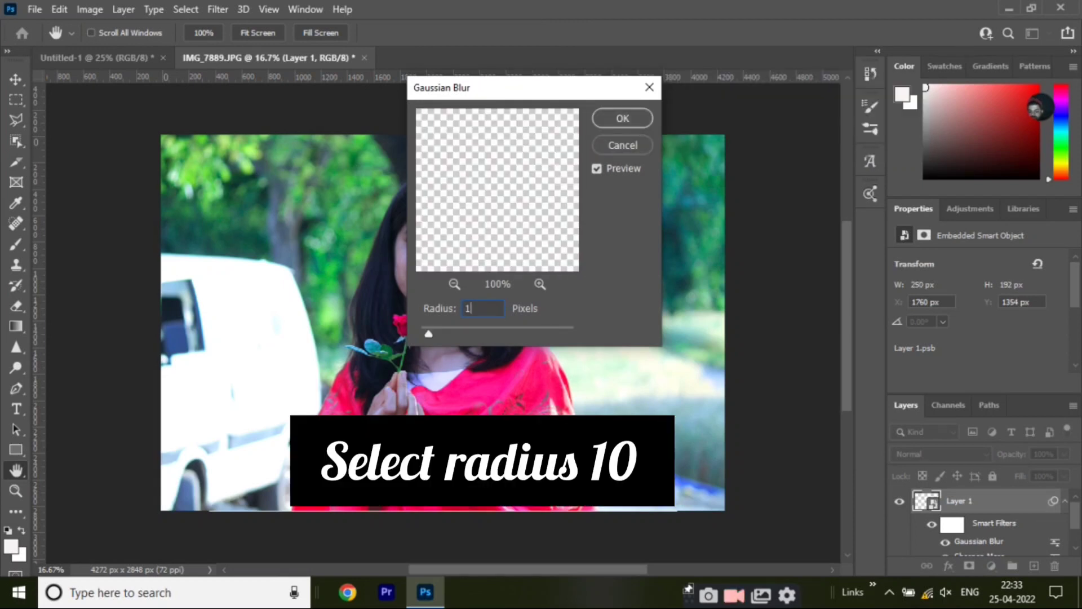
text(10)
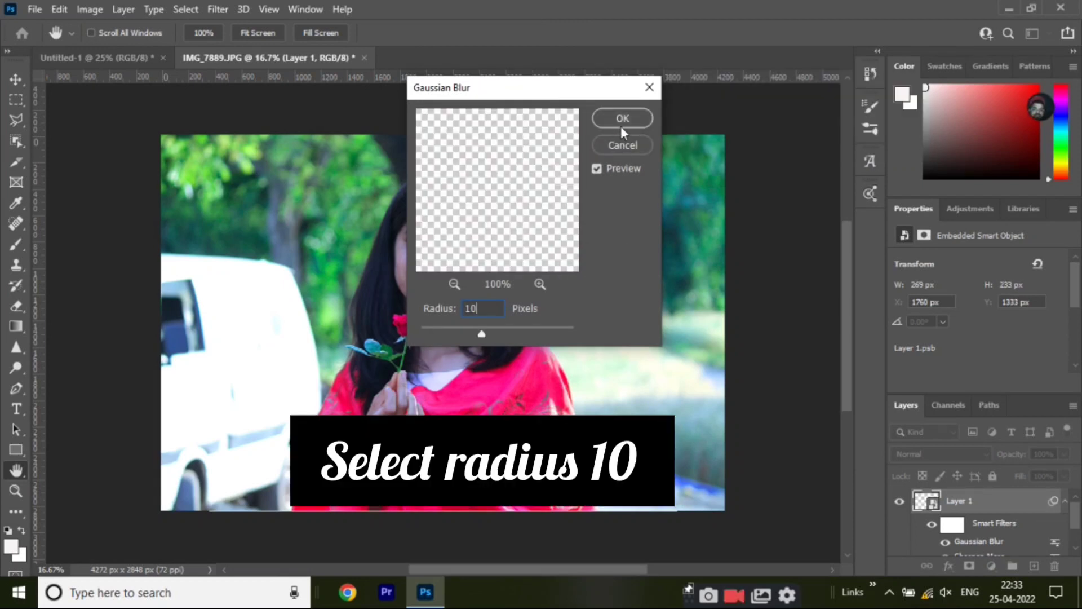
click(621, 117)
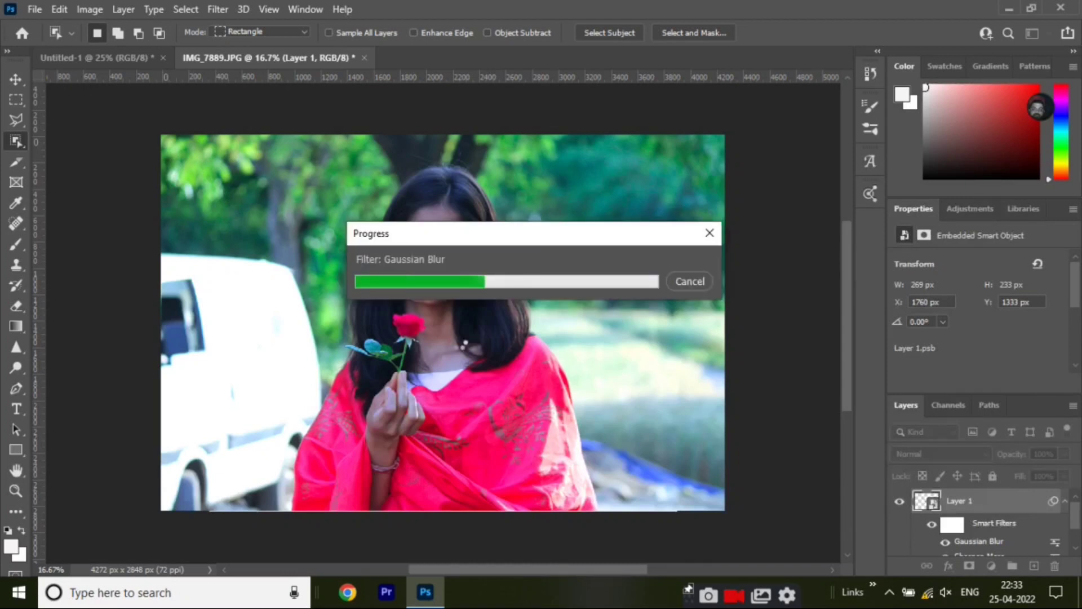
Set Layer 1's blend mode to Color Dodge and duplicate it as Layer 1 copy.
click(938, 454)
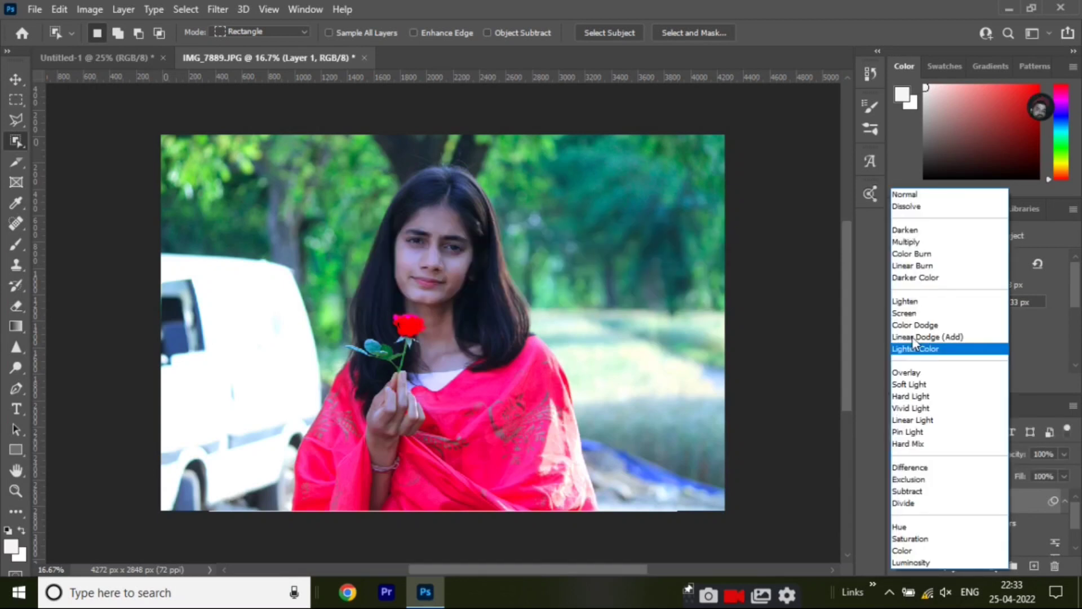
click(914, 325)
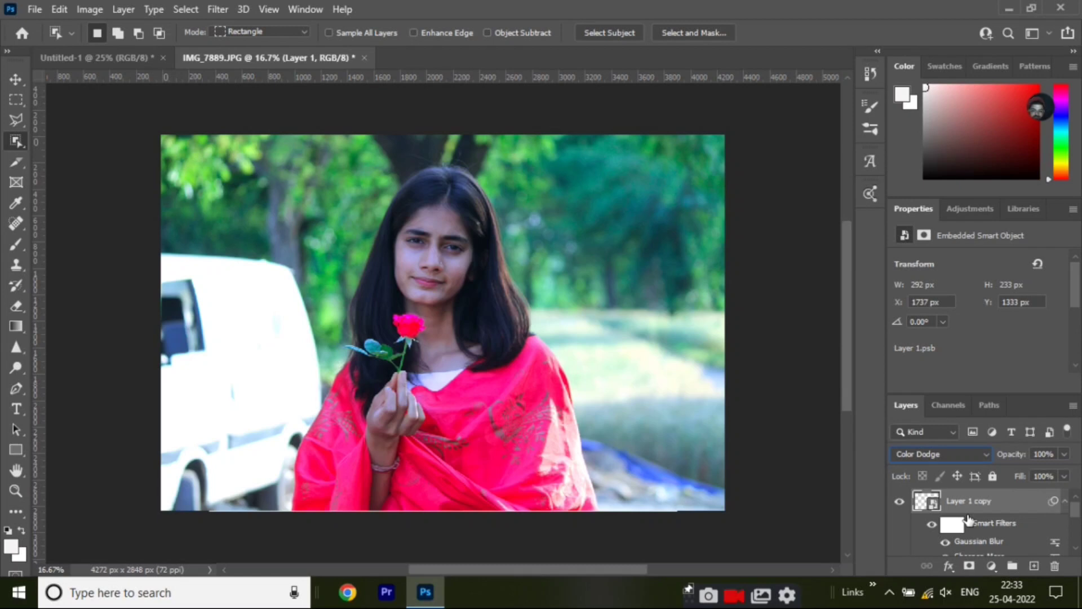
key(ctrl+j)
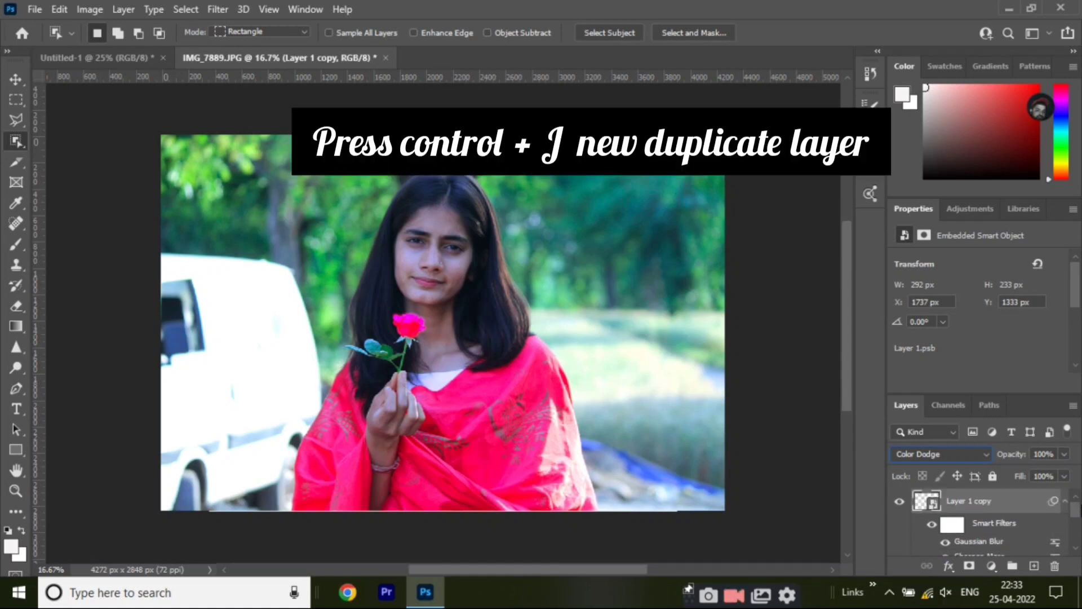
scroll(977, 516, down, 1)
scroll(978, 515, down, 1)
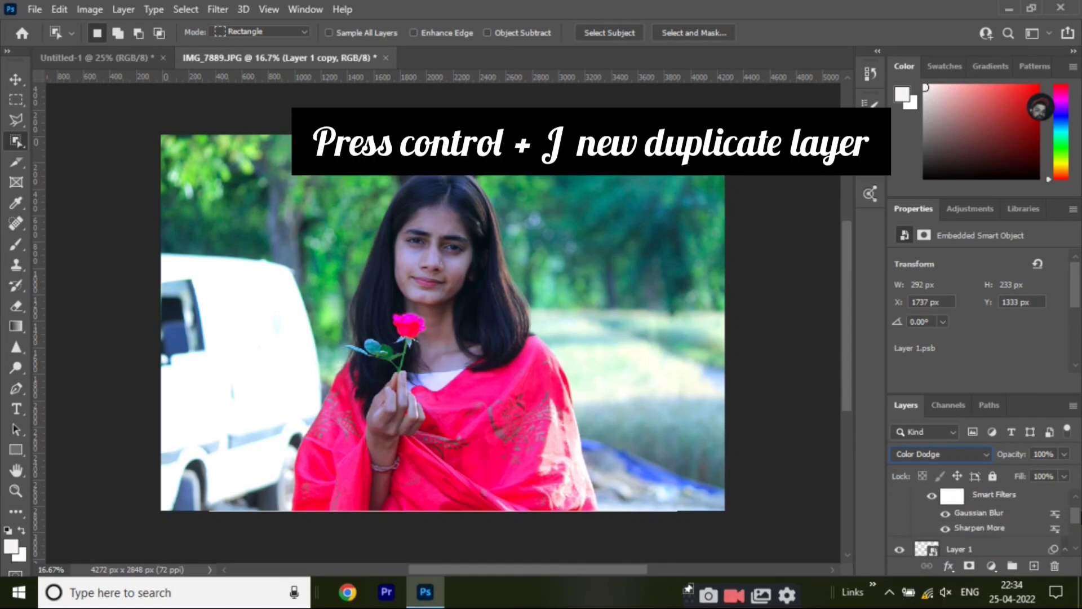
Change Layer 1 copy's Gaussian Blur smart filter radius to 25 pixels.
double_click(978, 514)
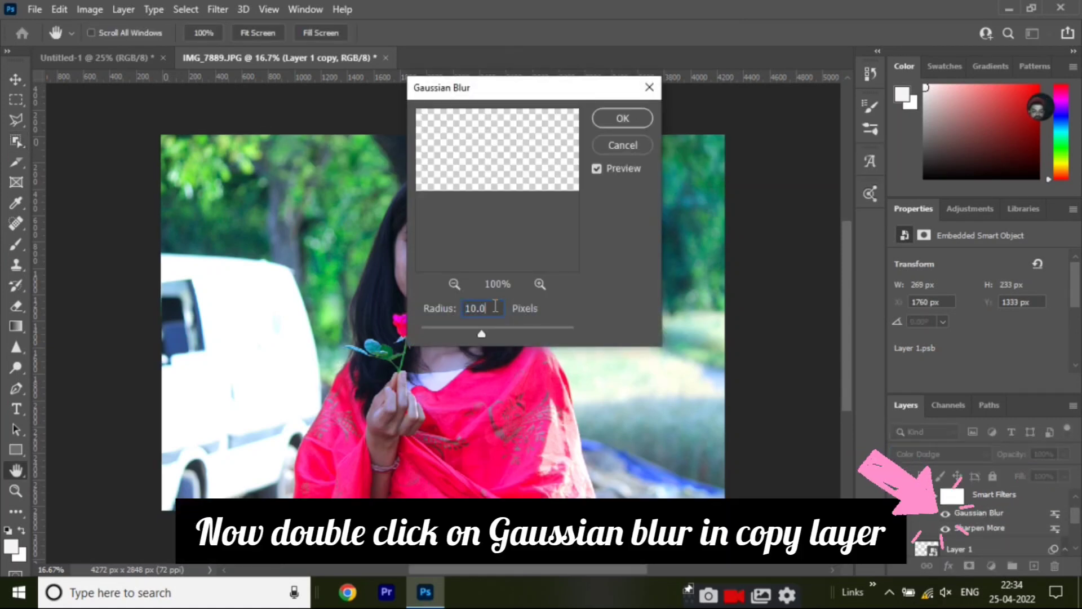
double_click(494, 308)
text(2)
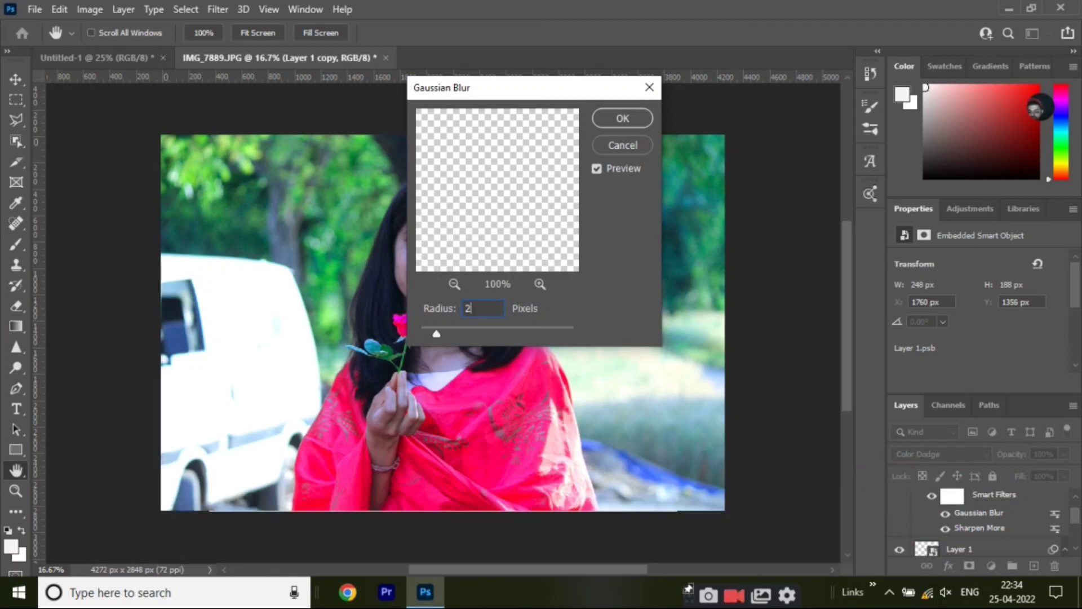
text(5)
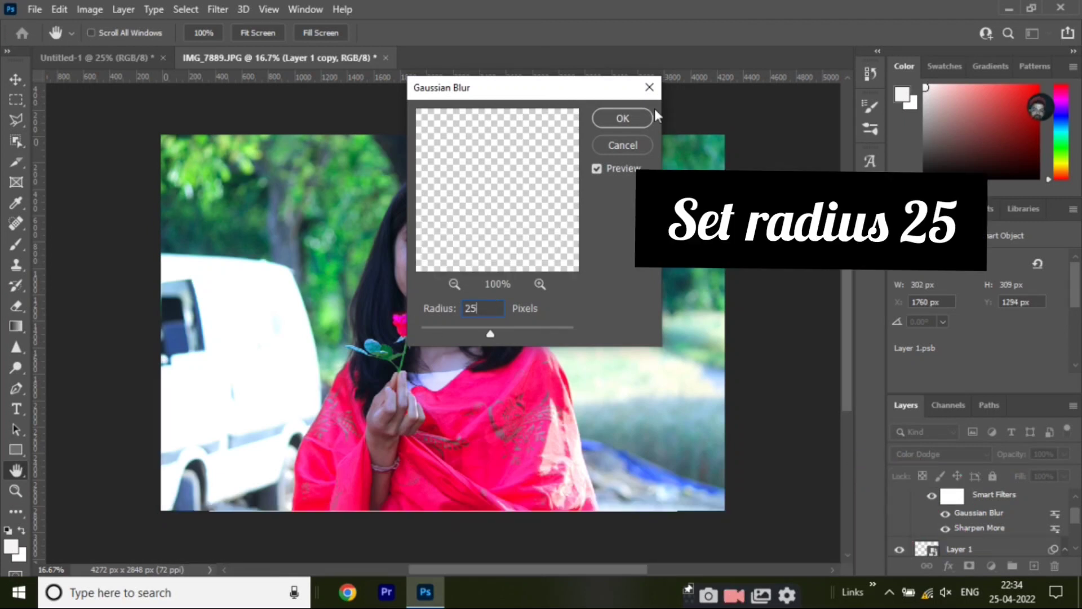
click(631, 116)
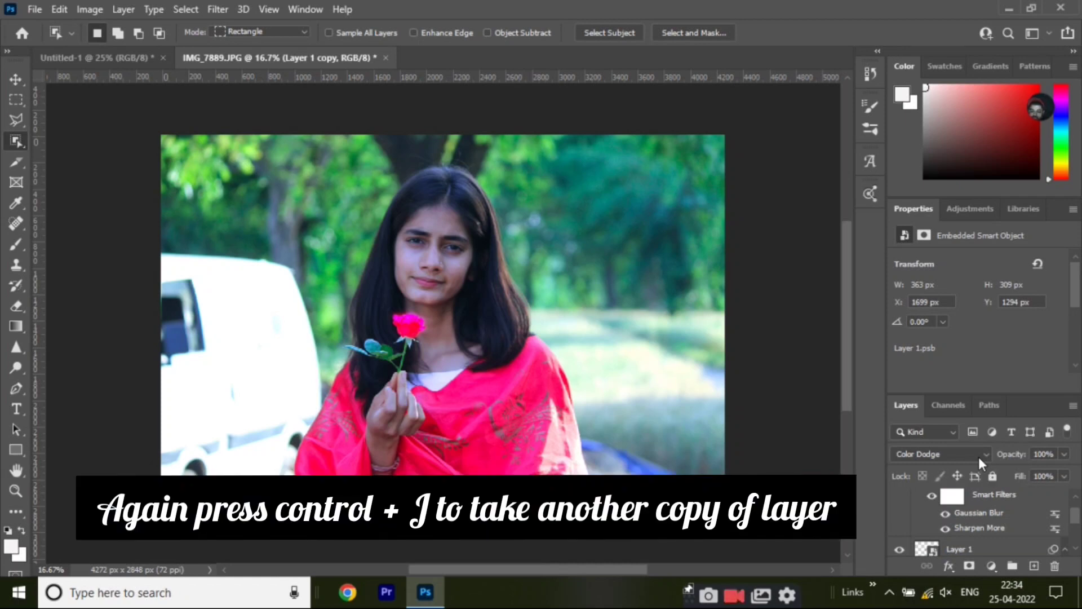
Duplicate the glow layer as Layer 1 copy 2 and set its Gaussian Blur radius to 75 pixels.
key(ctrl+j)
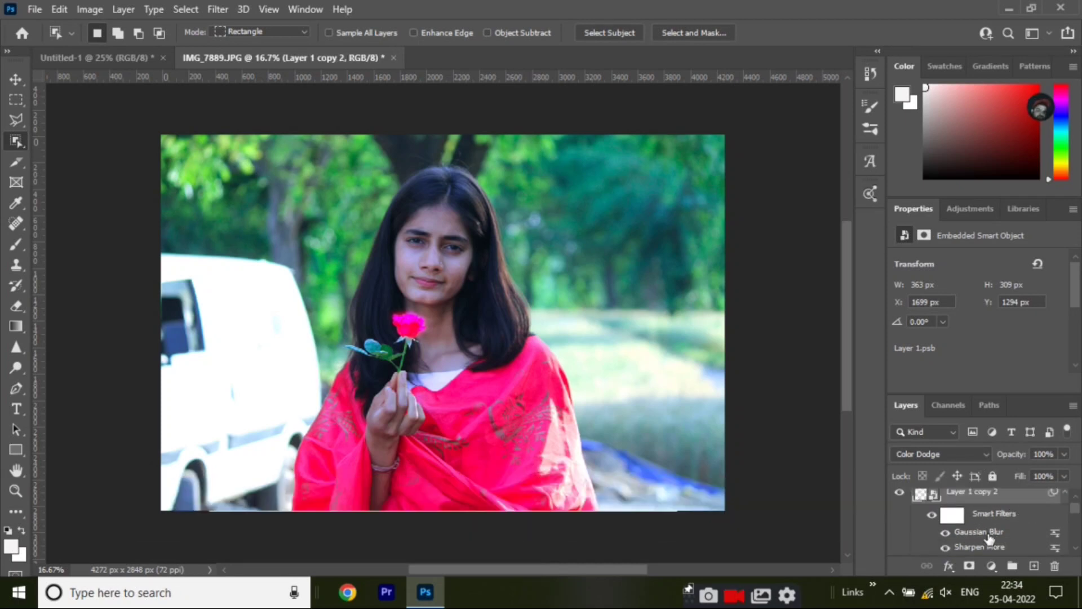
right_click(989, 538)
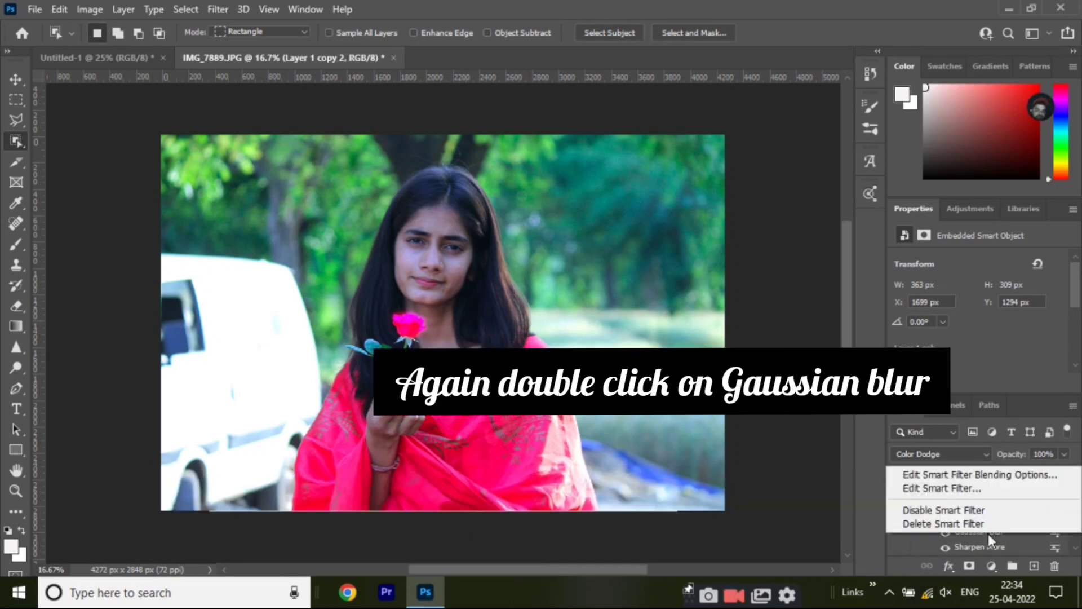
click(969, 489)
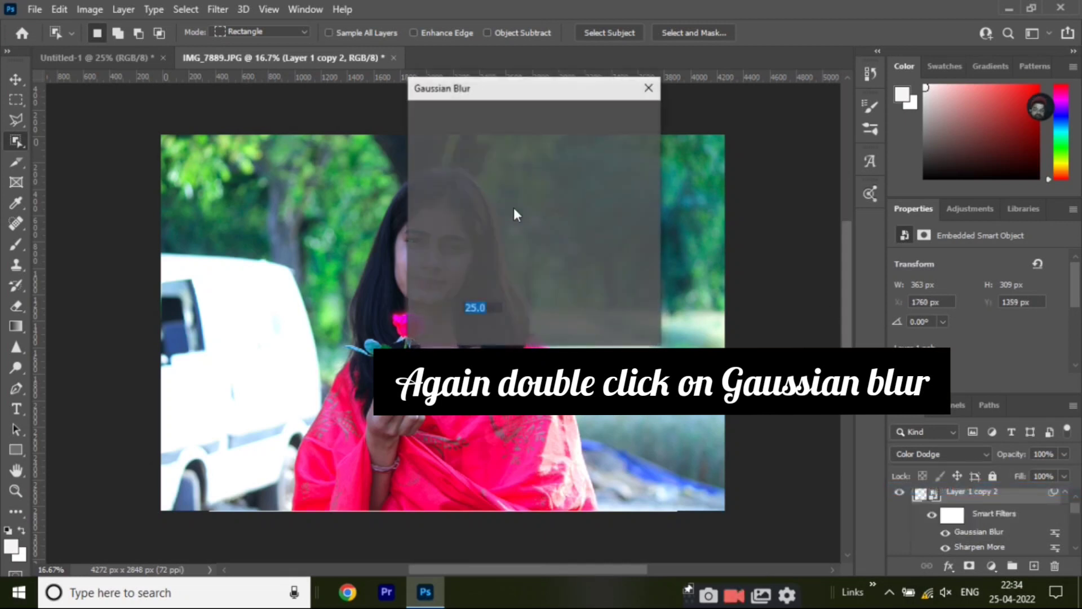
click(489, 311)
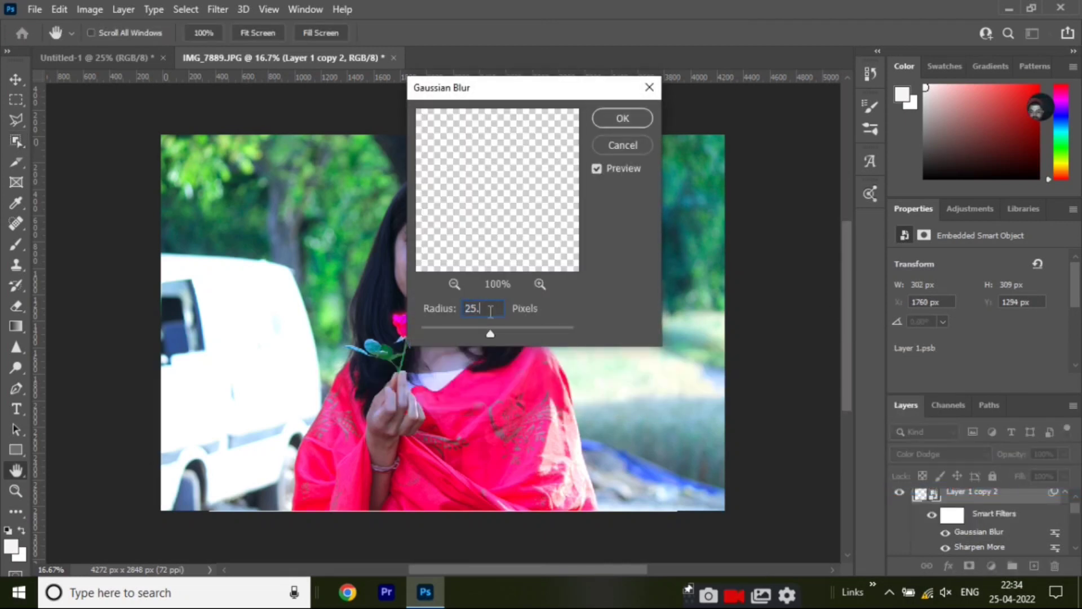
text(7)
key(BackSpace)
key(BackSpace)
key(BackSpace)
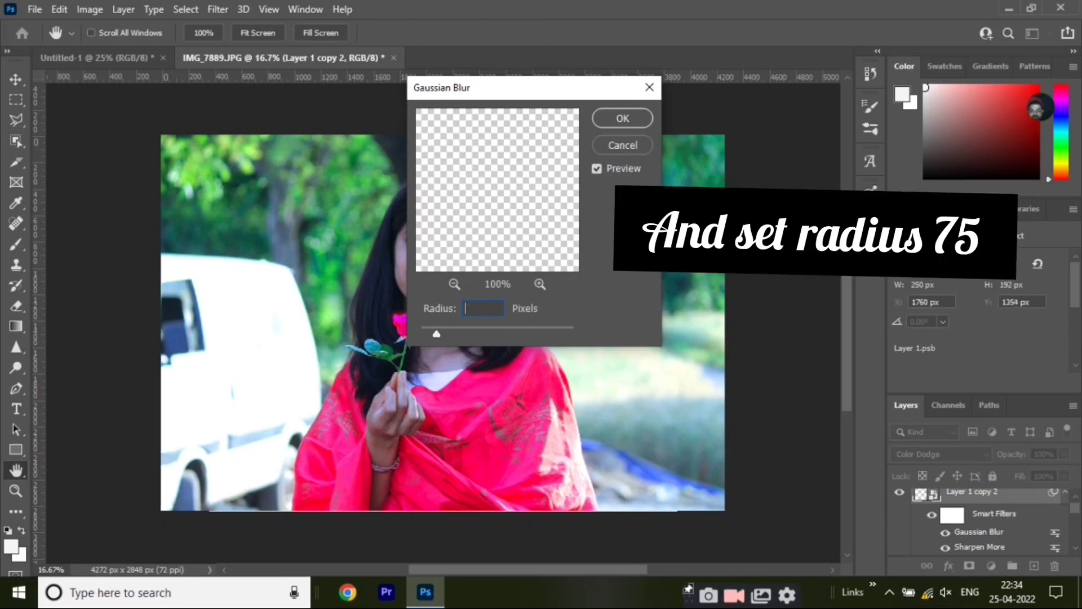
text(75)
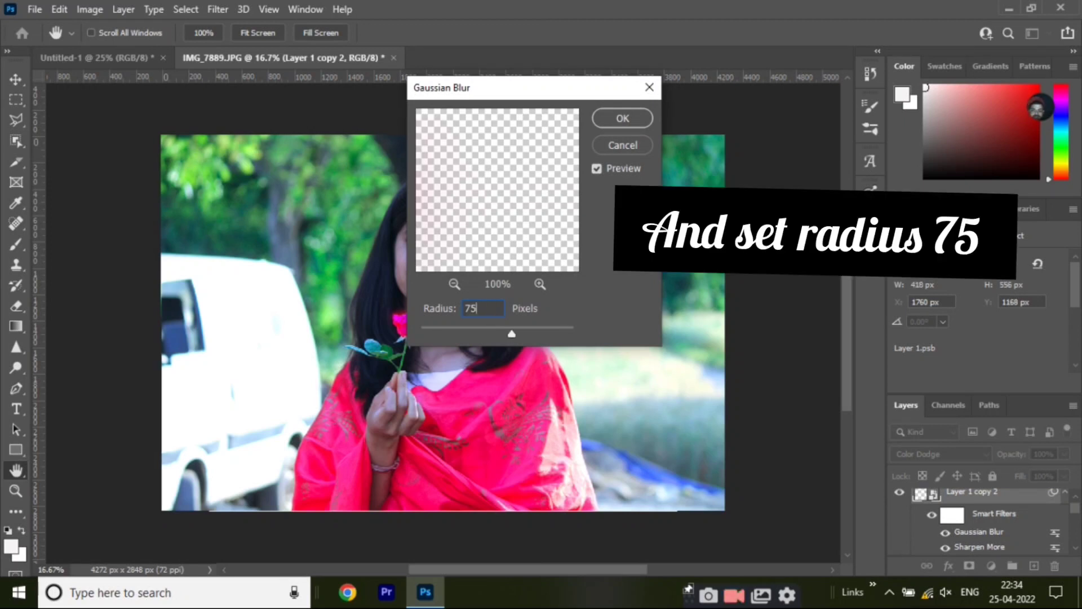
click(610, 120)
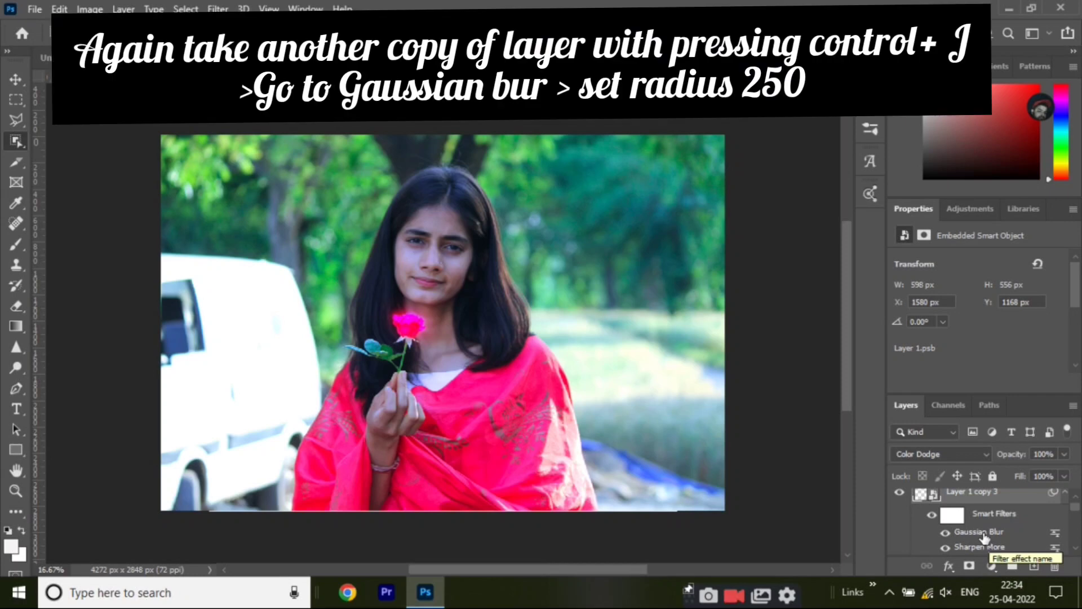
Edit Layer 1 copy 3's Gaussian Blur smart filter to a 250-pixel radius.
right_click(983, 532)
click(961, 493)
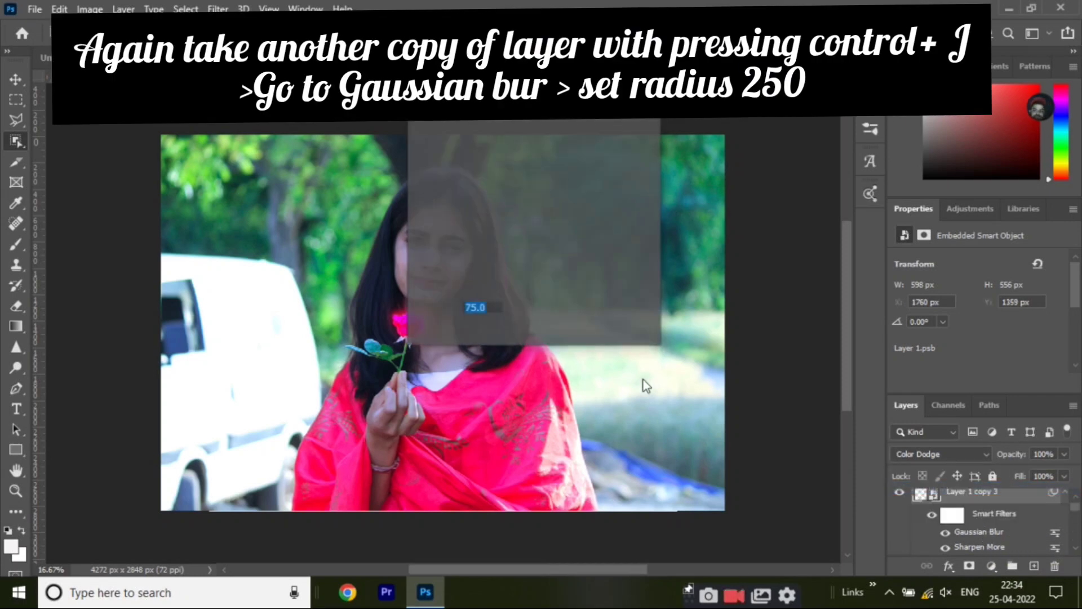
text(2)
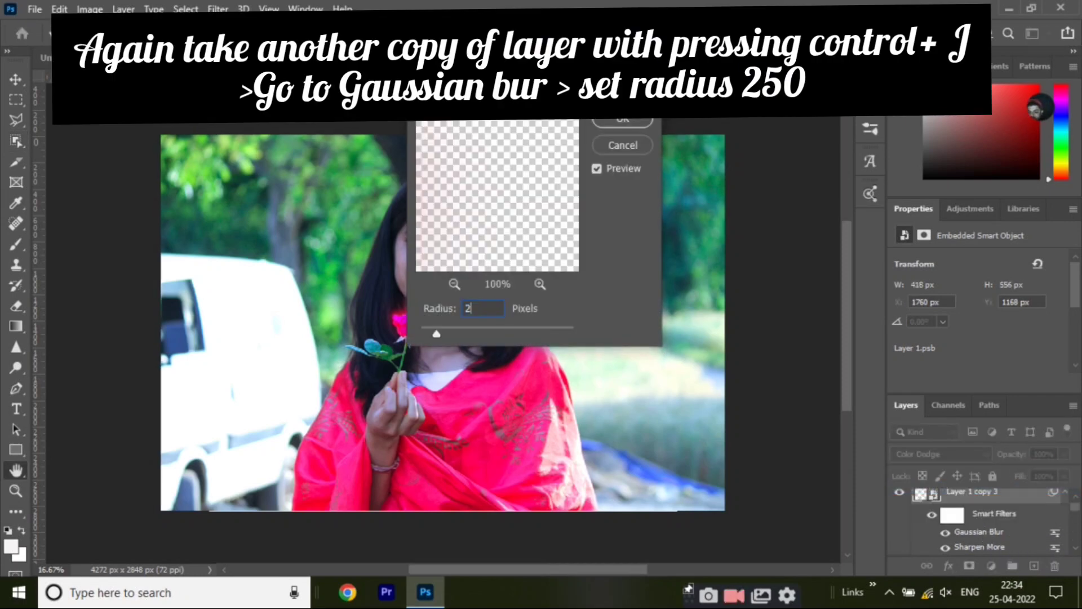
text(50)
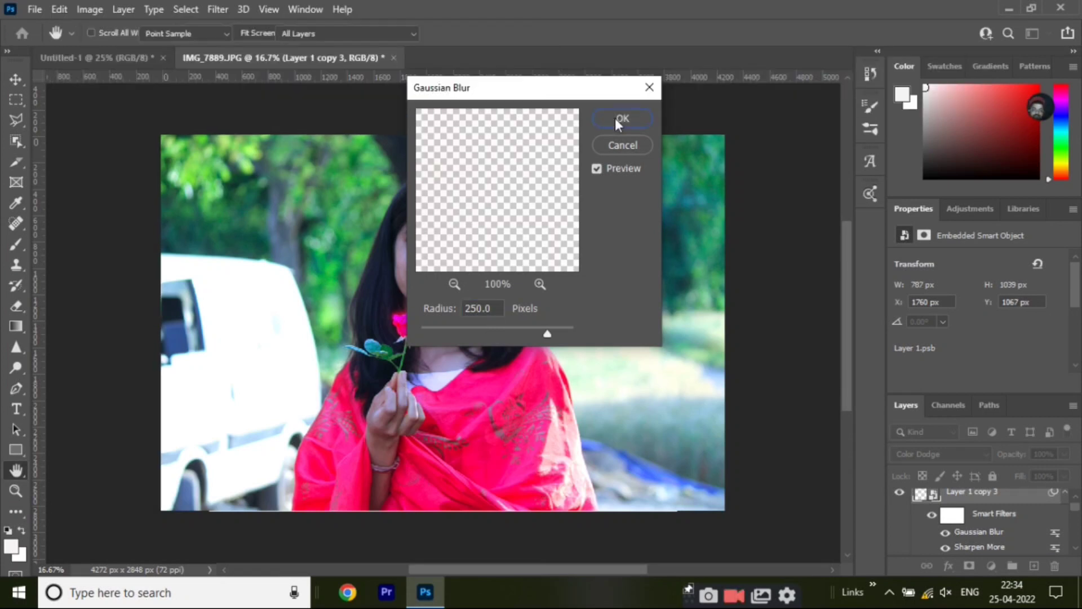
click(616, 120)
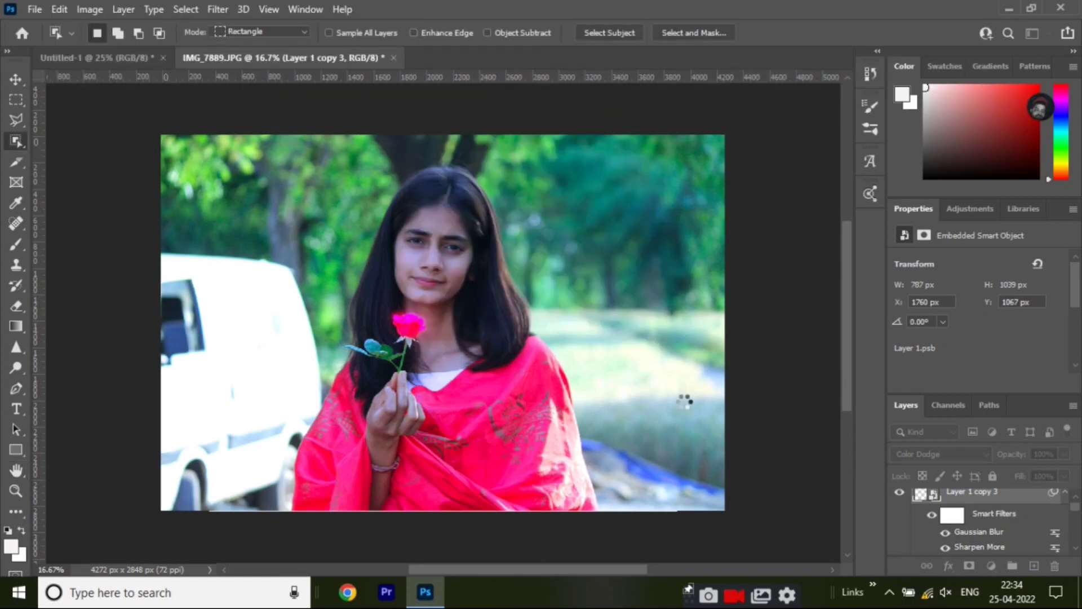
Add a Color Lookup adjustment layer using the NightFromDay.CUBE 3D LUT.
click(991, 565)
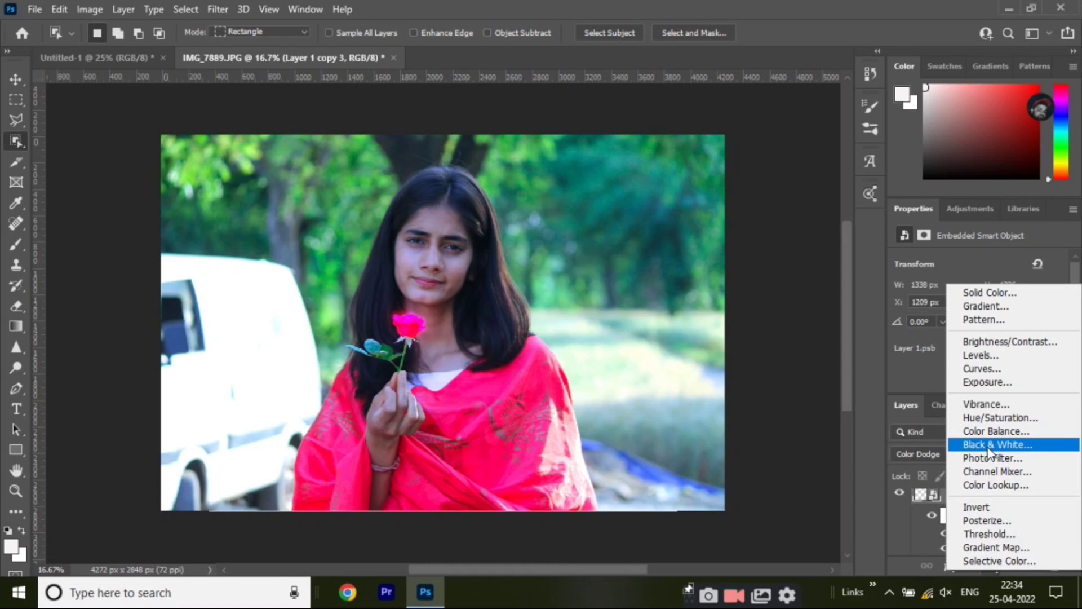
click(992, 484)
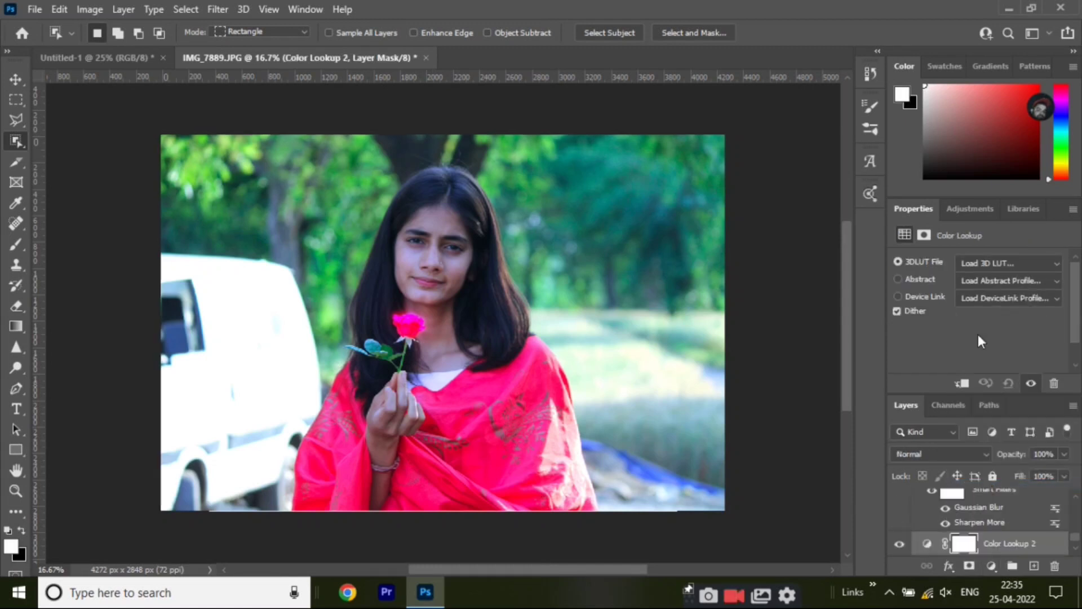
click(982, 263)
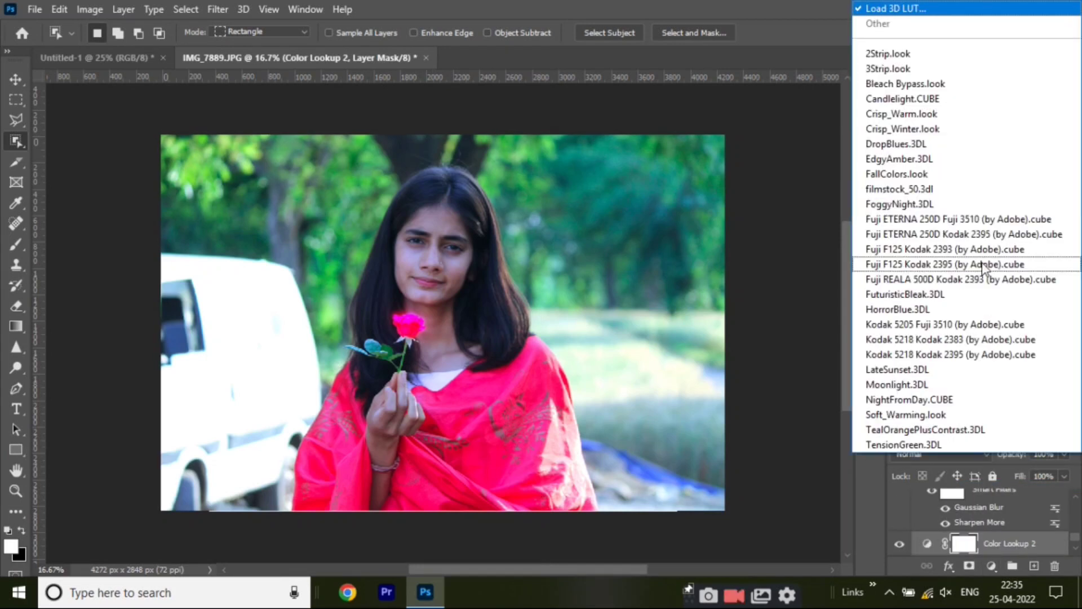
click(897, 400)
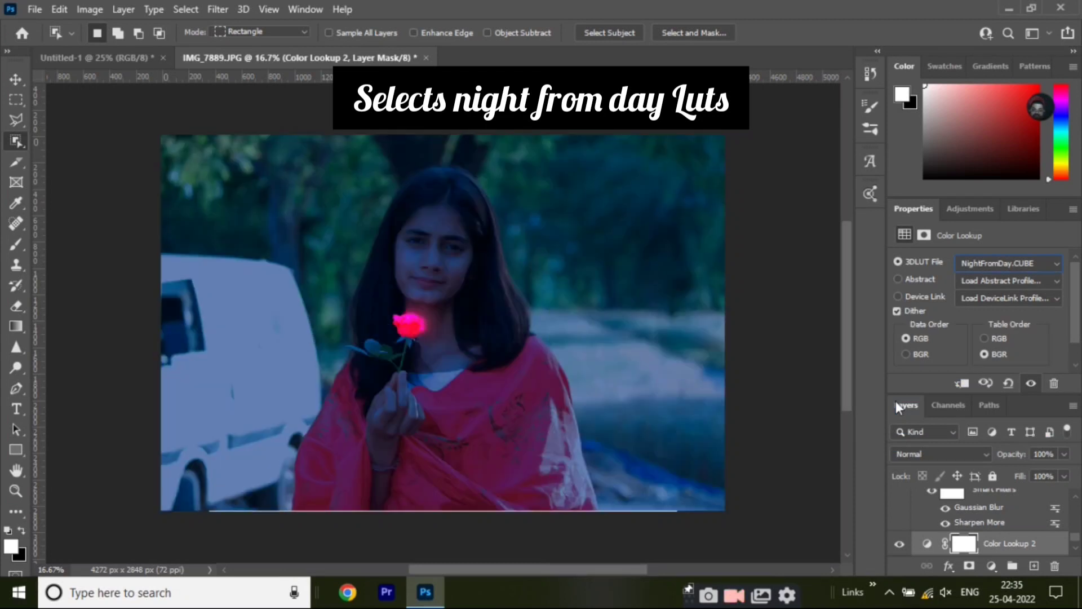
scroll(1017, 280, down, 1)
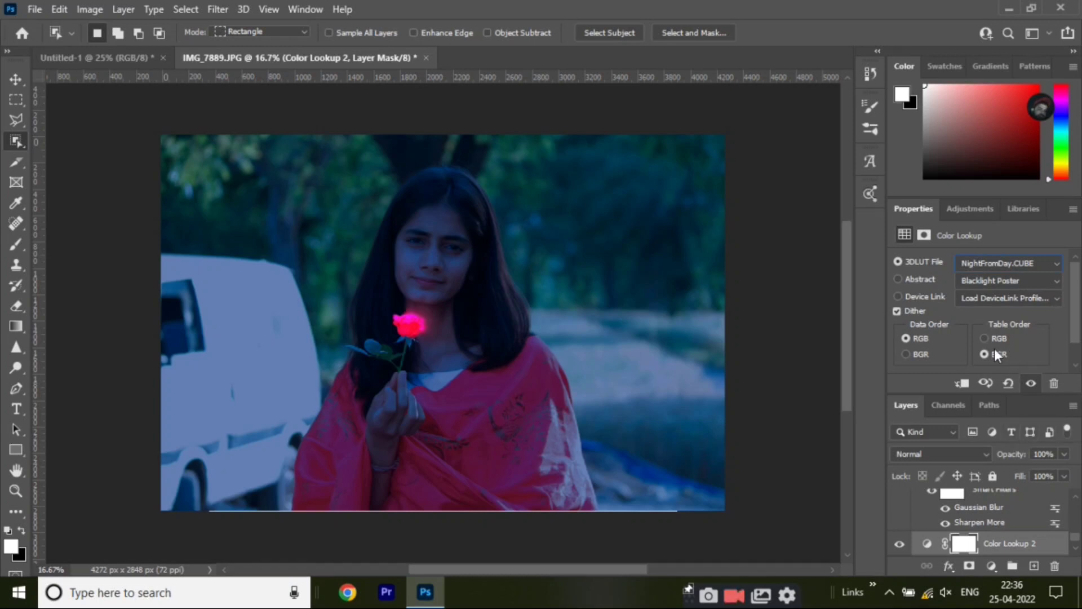
Preview the Gold-Blue, Gold-Crimson, Green-Red and Sienna-Blue abstracts, then settle on Turquoise-Sepia.
click(985, 280)
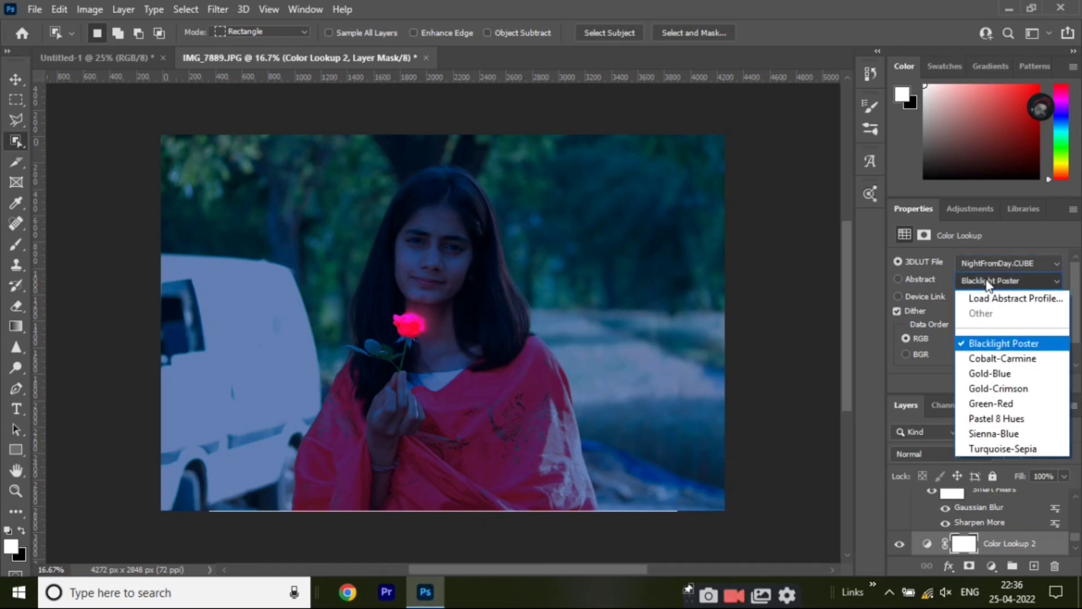
click(979, 375)
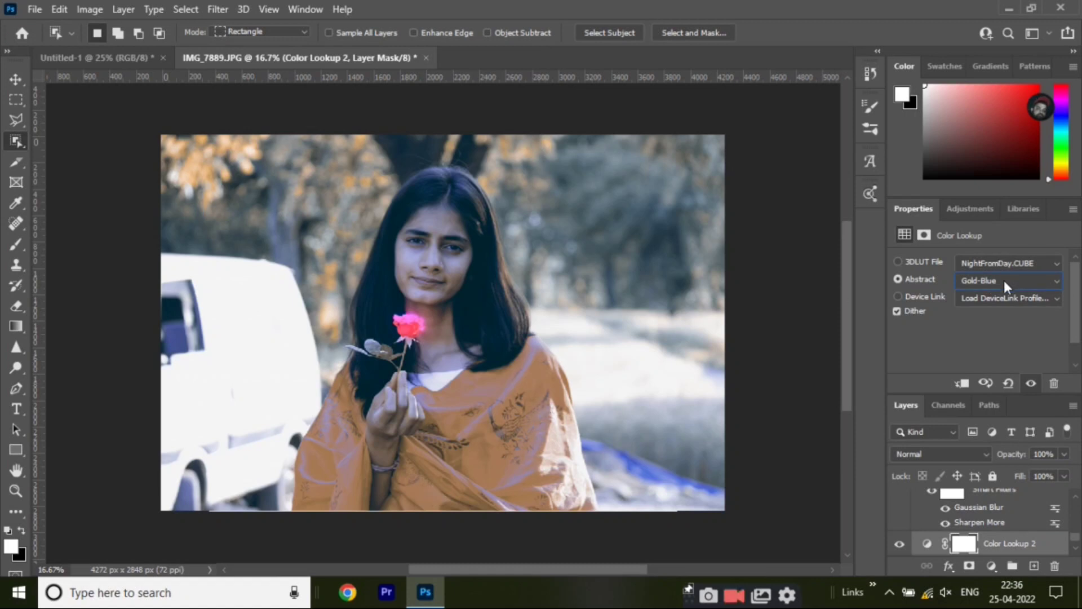
click(1003, 280)
click(980, 388)
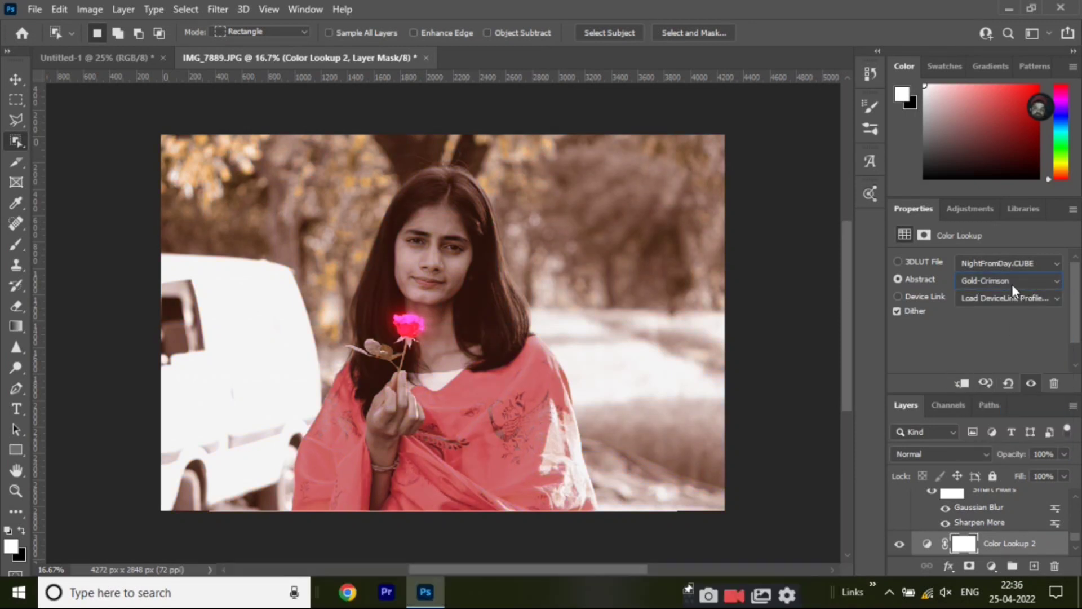
click(1012, 285)
click(983, 399)
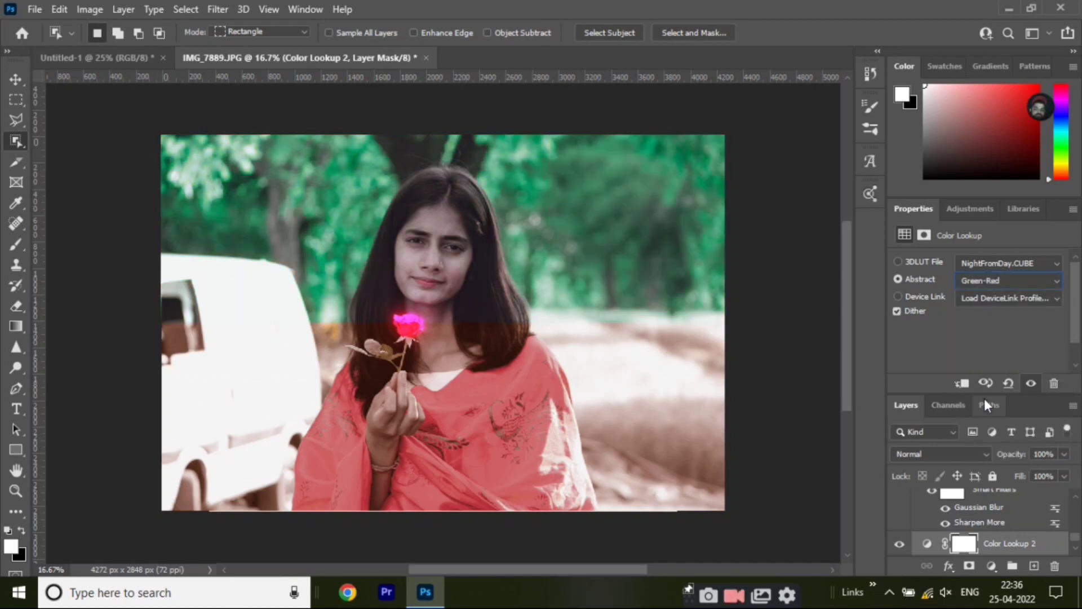
click(1009, 278)
click(985, 432)
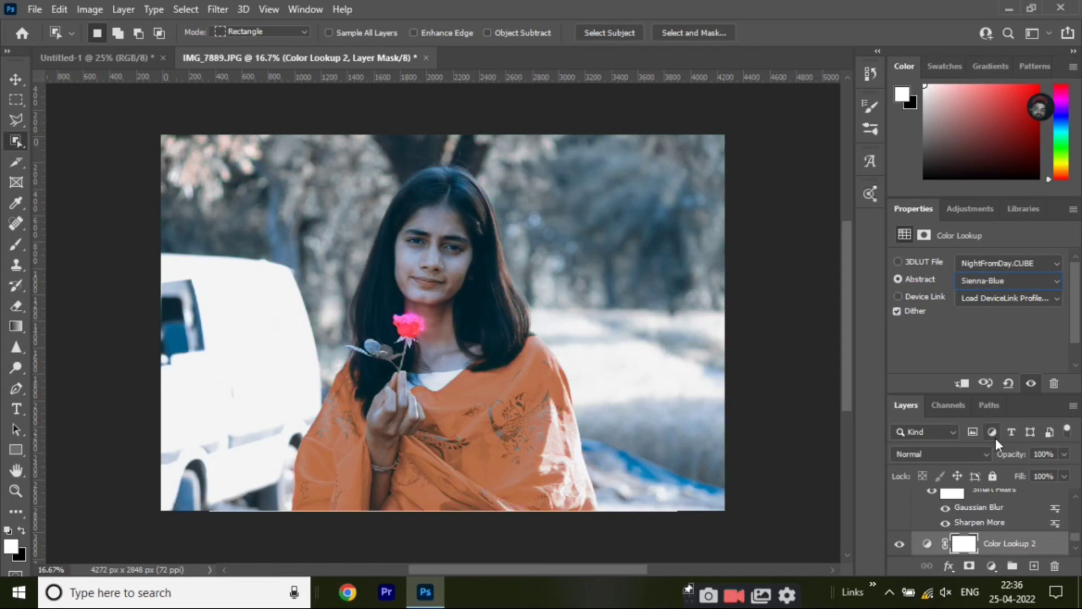
click(1001, 276)
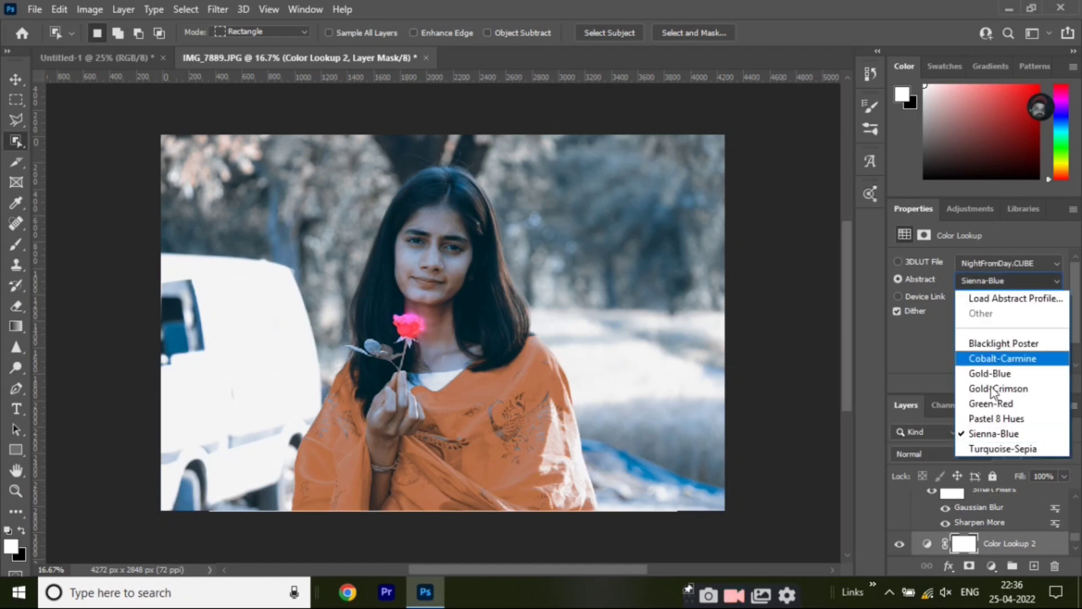
click(974, 448)
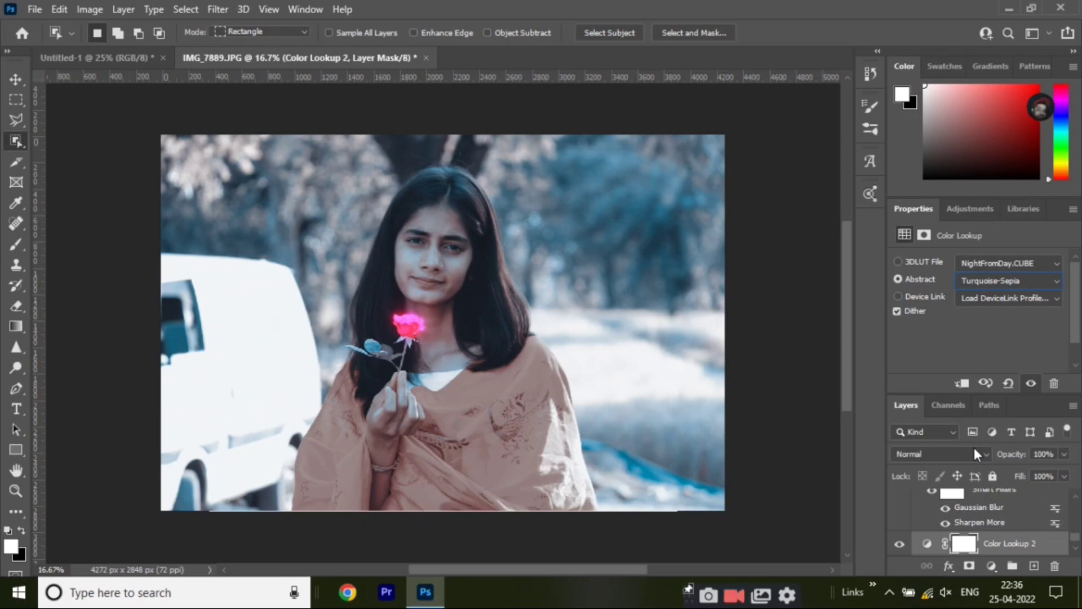
Export the image as a full-size, 100%-quality JPG named IMG_7889 to the Desktop.
click(44, 8)
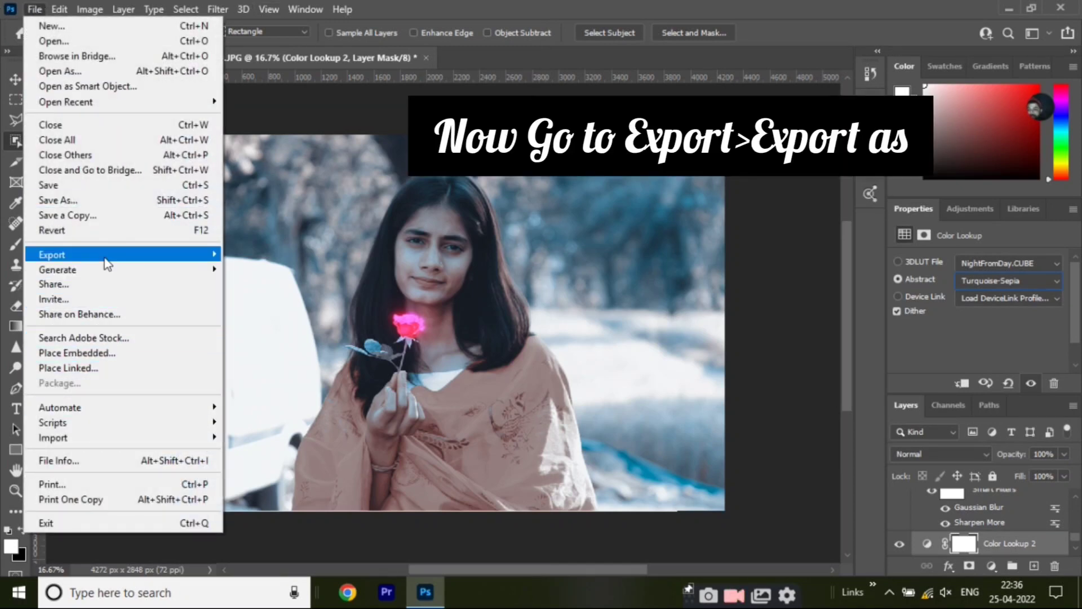
mouse_move(52, 255)
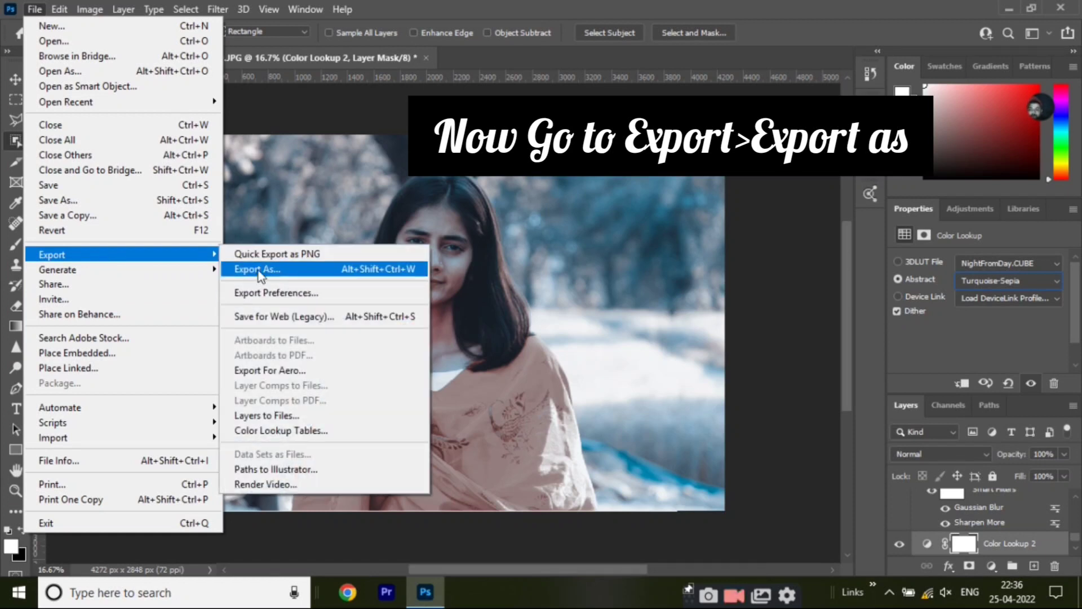
click(258, 270)
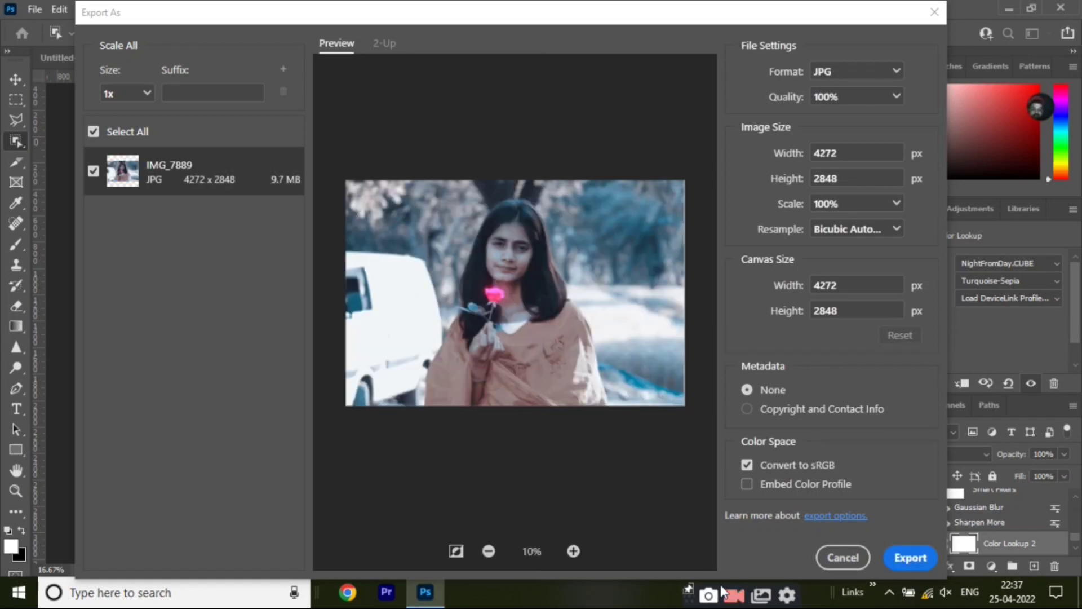
click(914, 555)
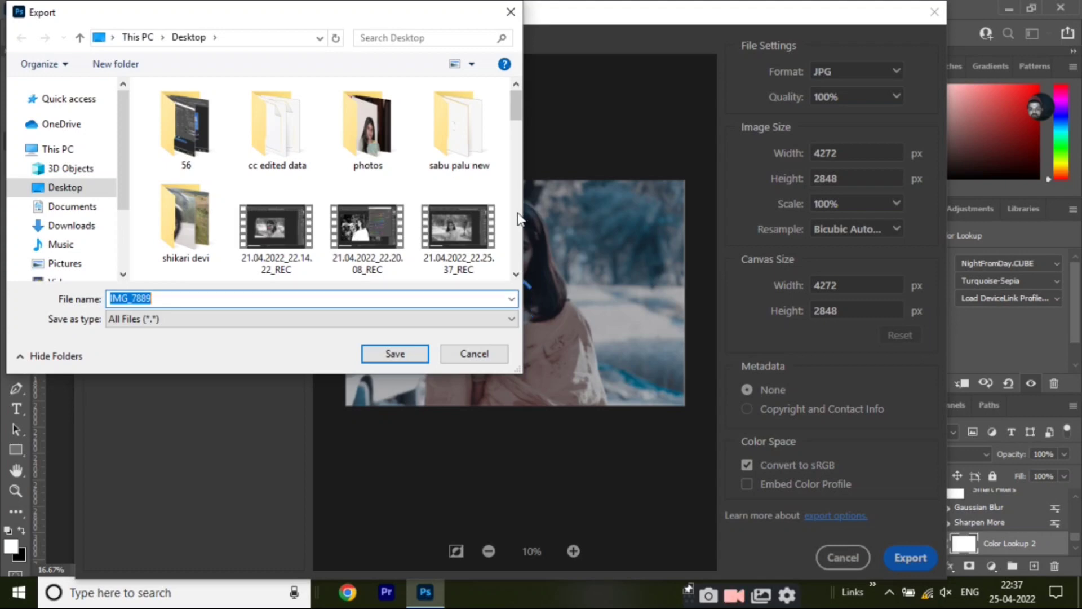
scroll(515, 218, down, 4)
scroll(515, 218, down, 3)
scroll(515, 219, down, 2)
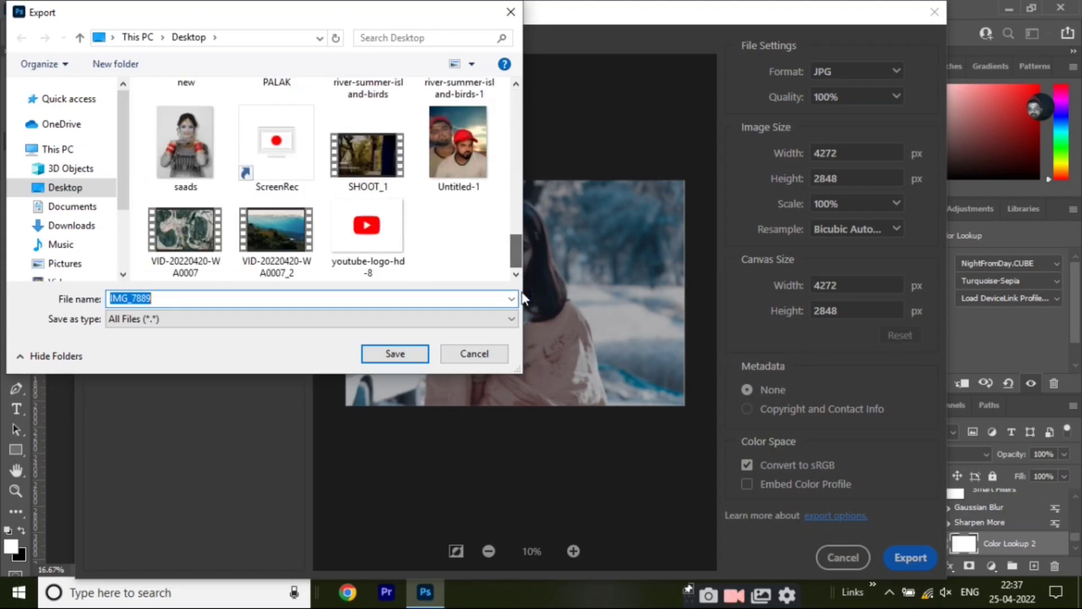
click(397, 353)
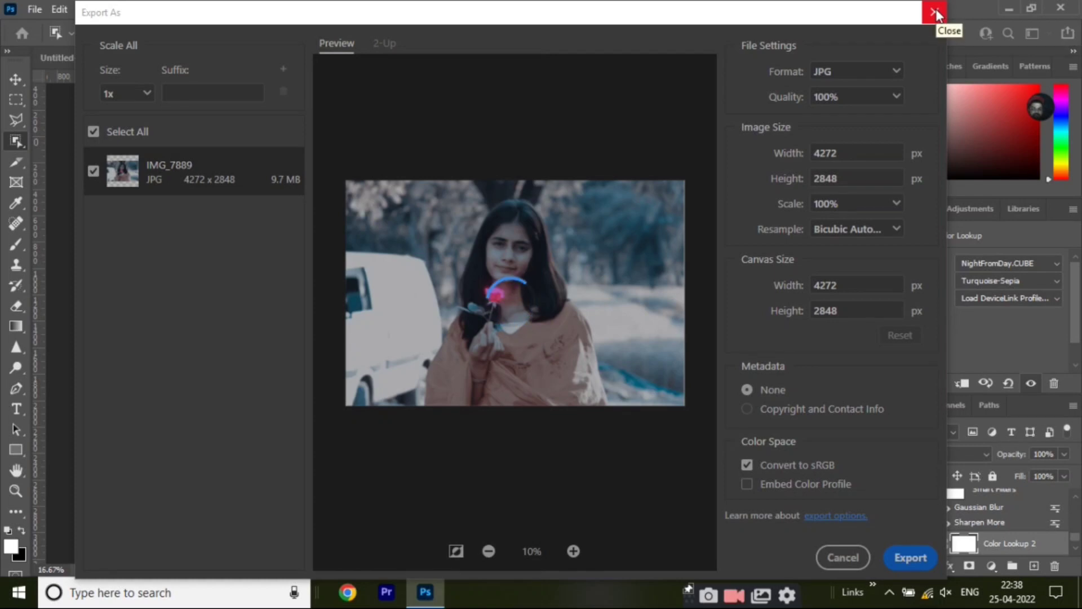
Close the Export As window and switch the Color Lookup 3D LUT to 2Strip.look.
click(935, 14)
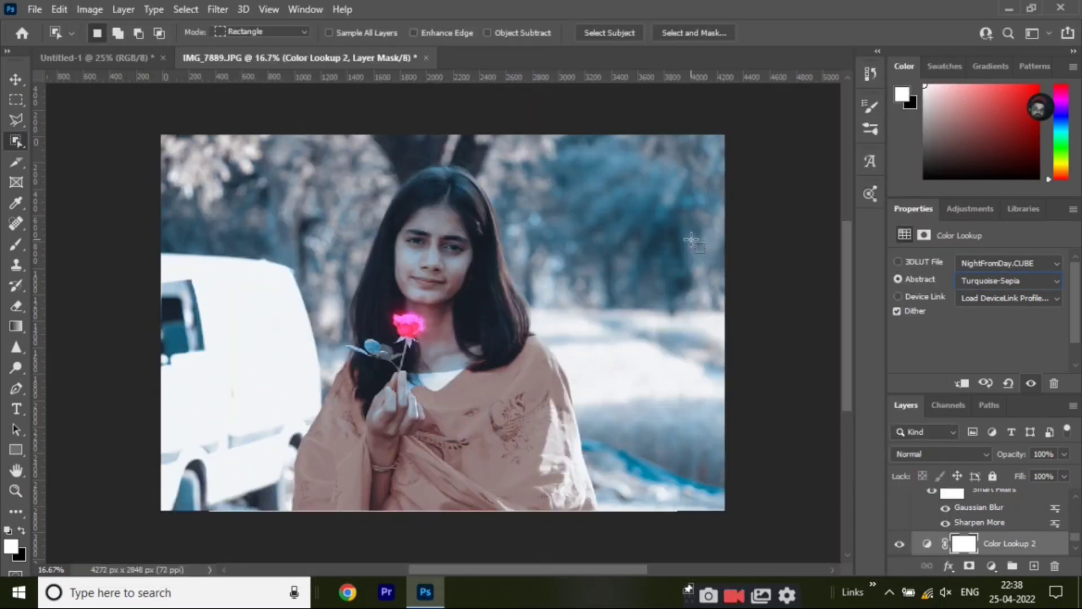
click(1042, 265)
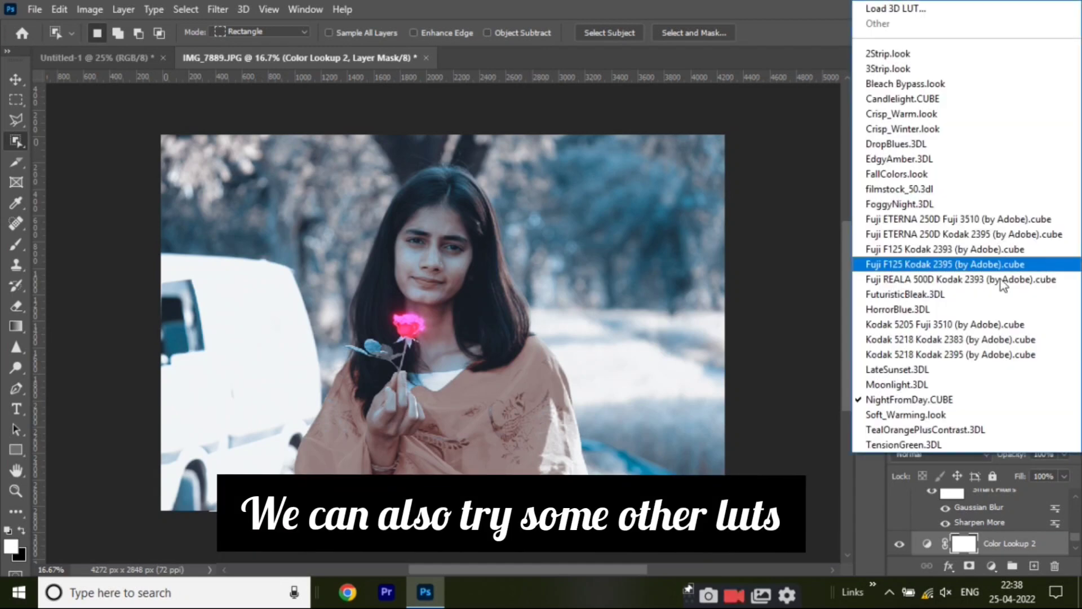
click(895, 53)
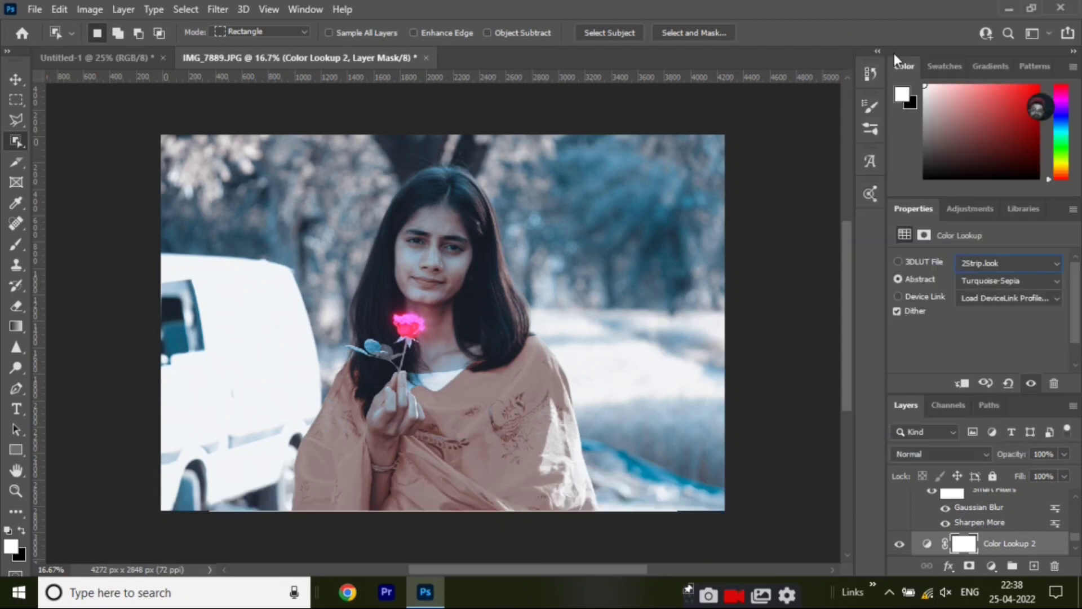